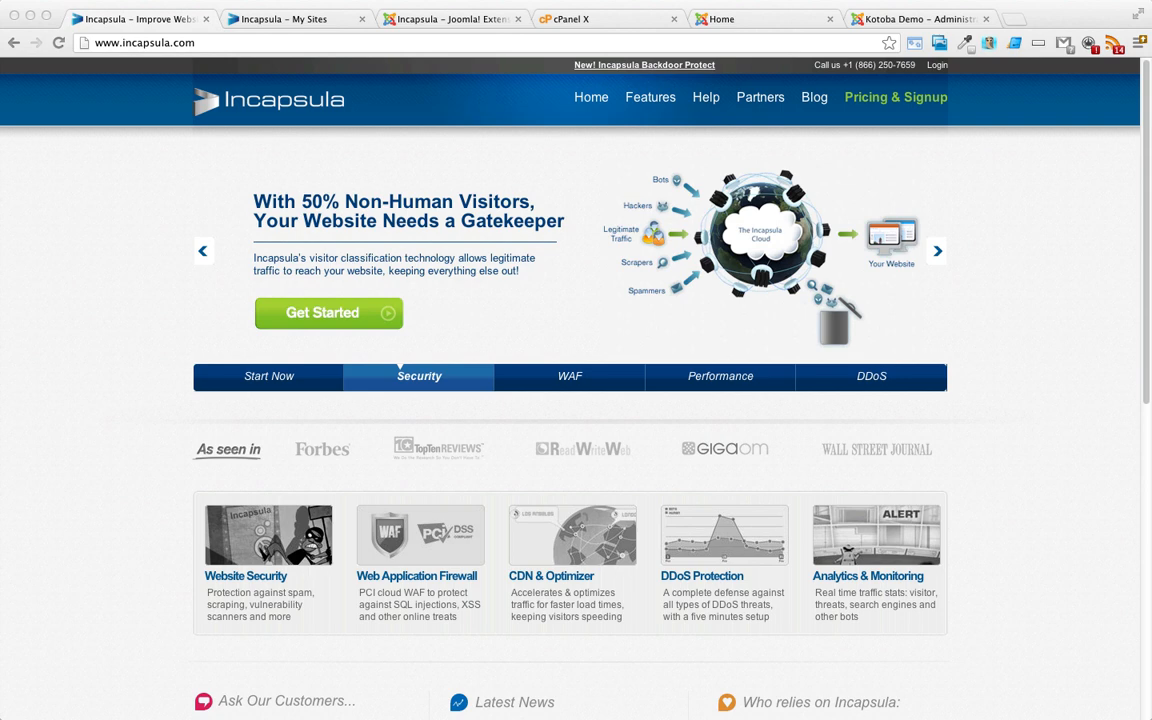
- Add joomlaaddict.com as a website in Incapsula and continue past the record scan to the DNS change instructions
click(169, 24)
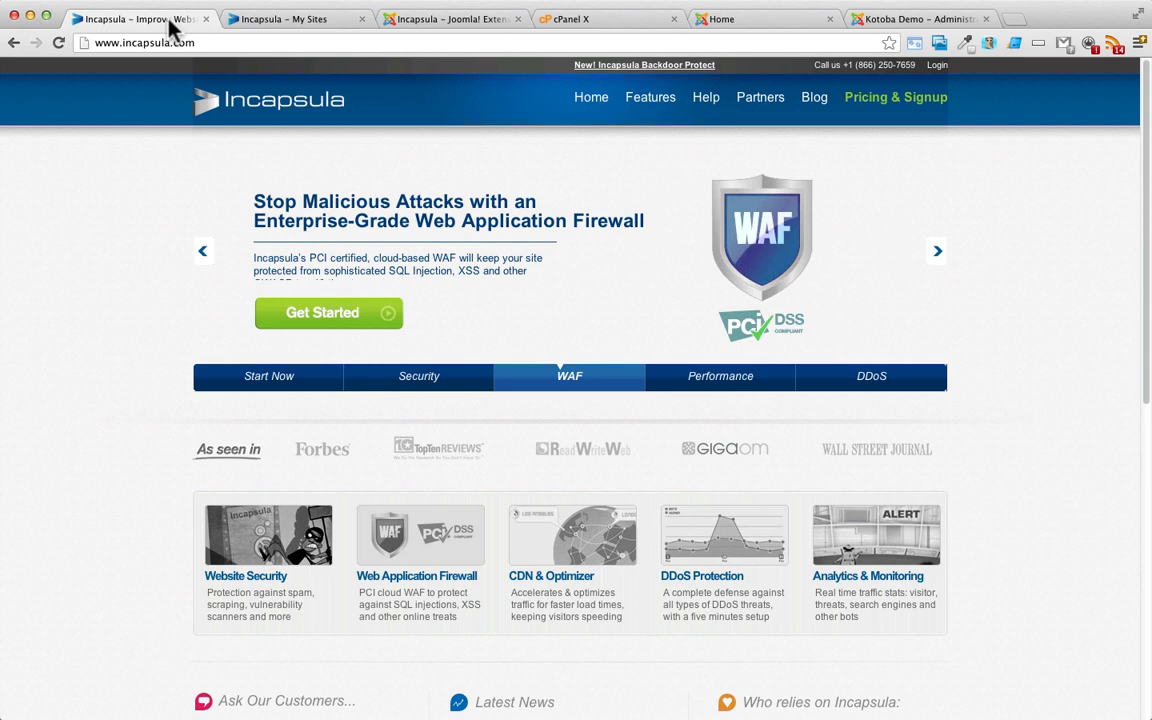
click(281, 26)
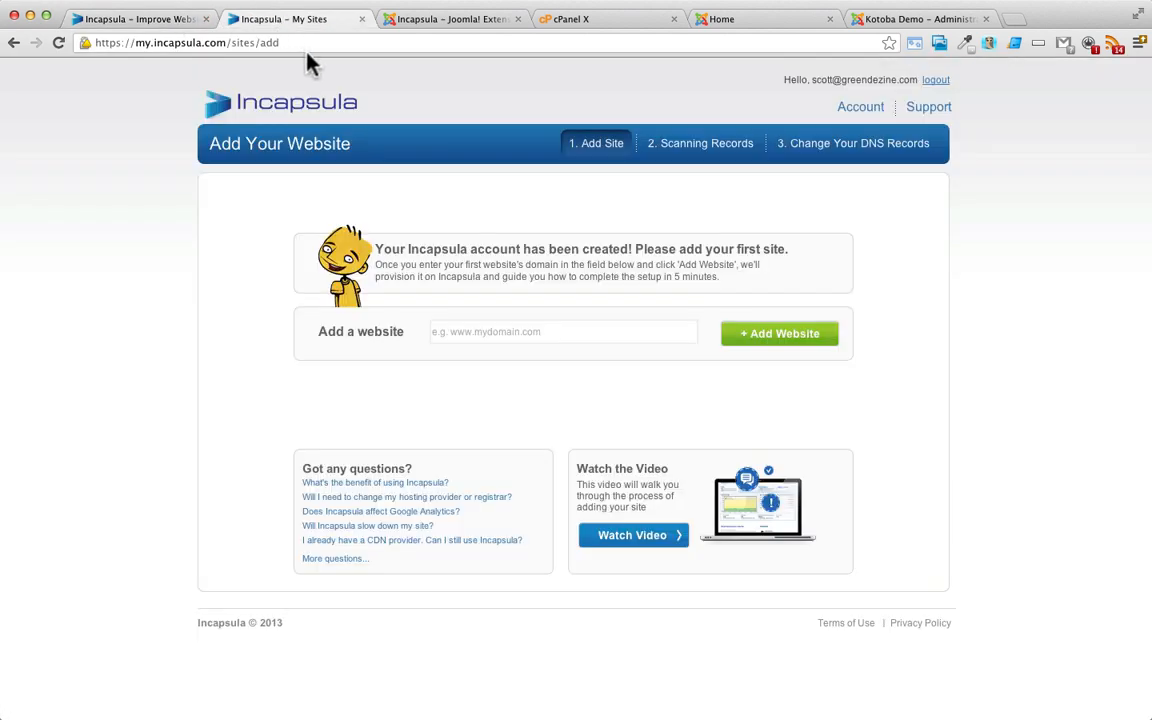
click(556, 336)
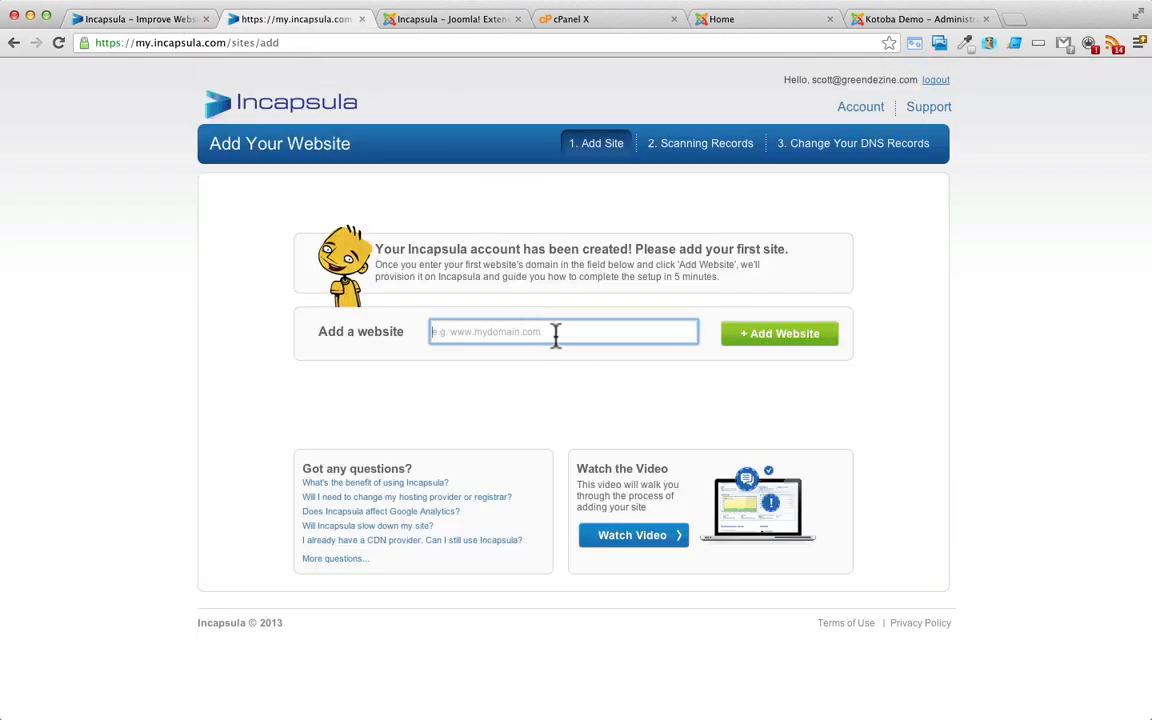
text(joomlaaddict.com)
click(761, 340)
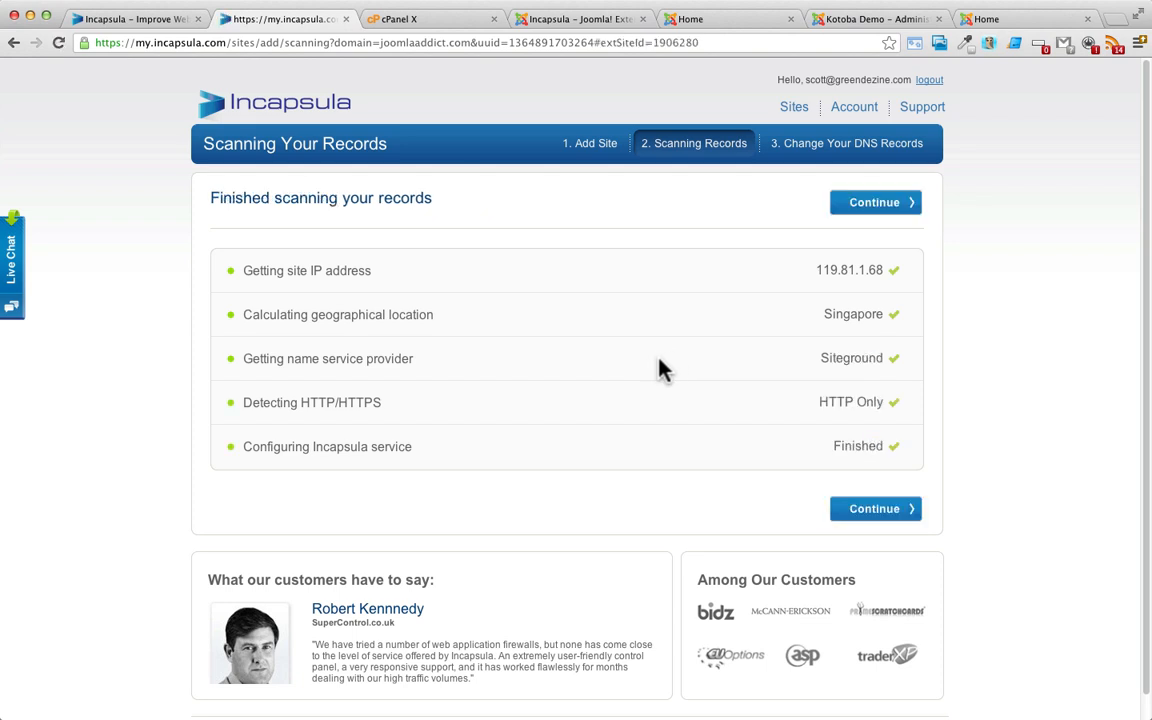
click(855, 215)
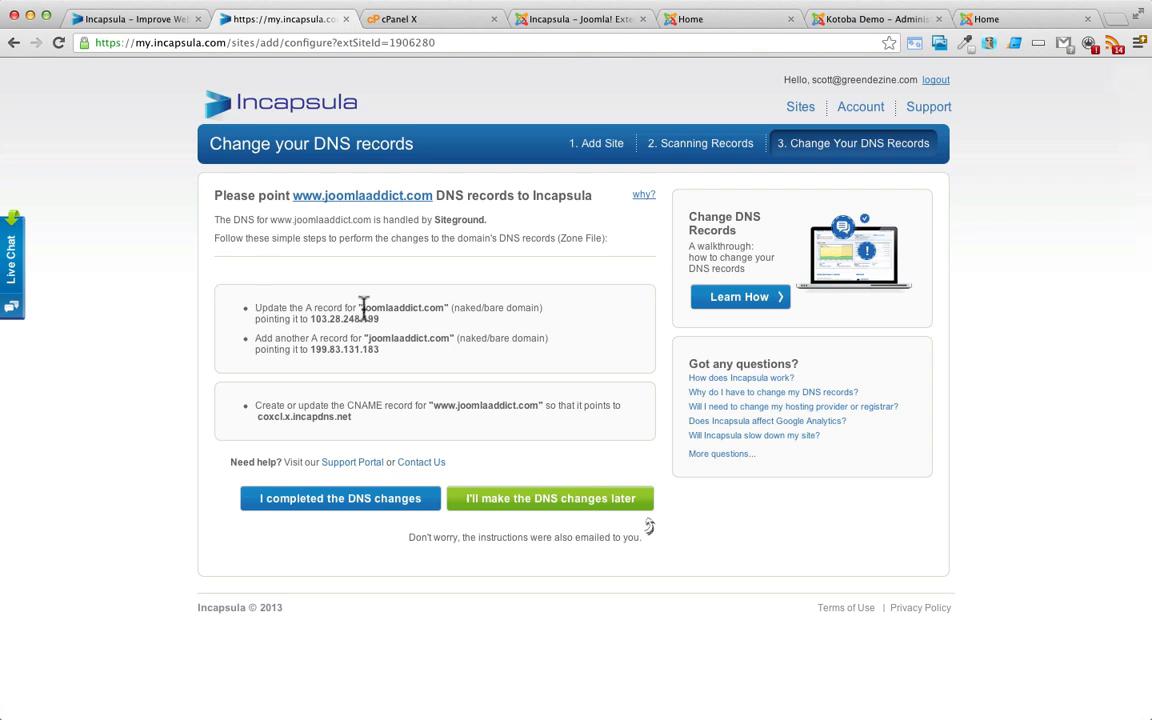
- Switch to cPanel, open the Advanced DNS Zone Editor for joomlaaddict.com and look over its zone file records
drag(362, 308, 446, 308)
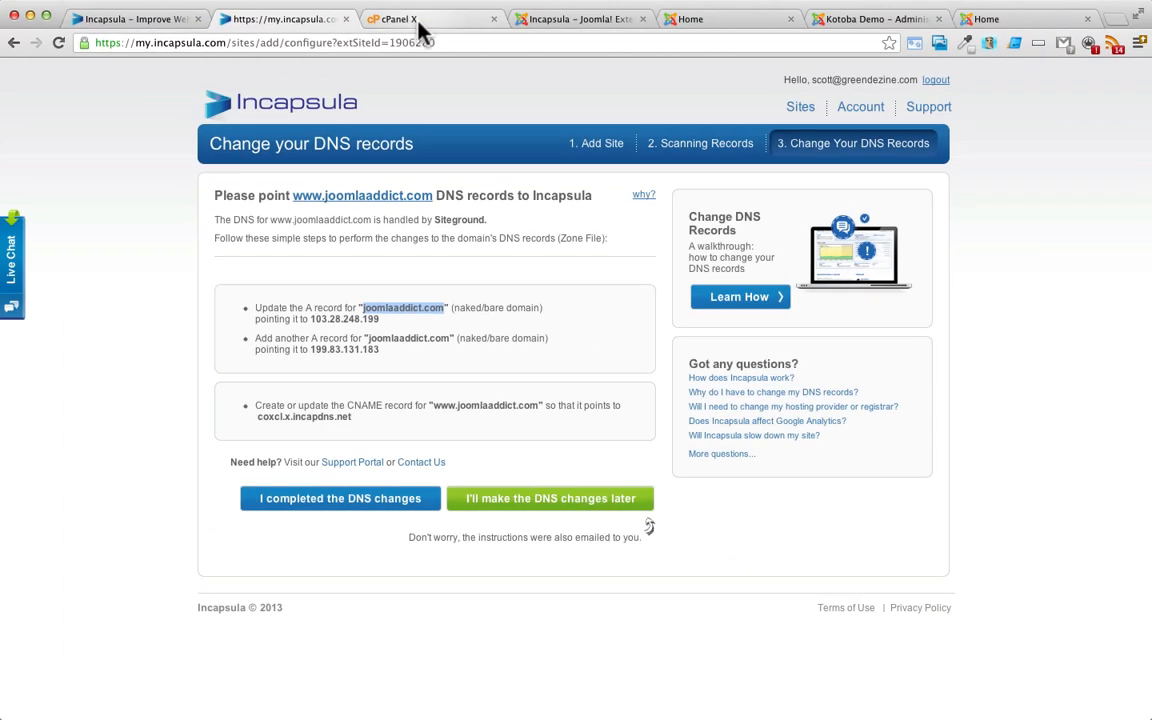
click(420, 26)
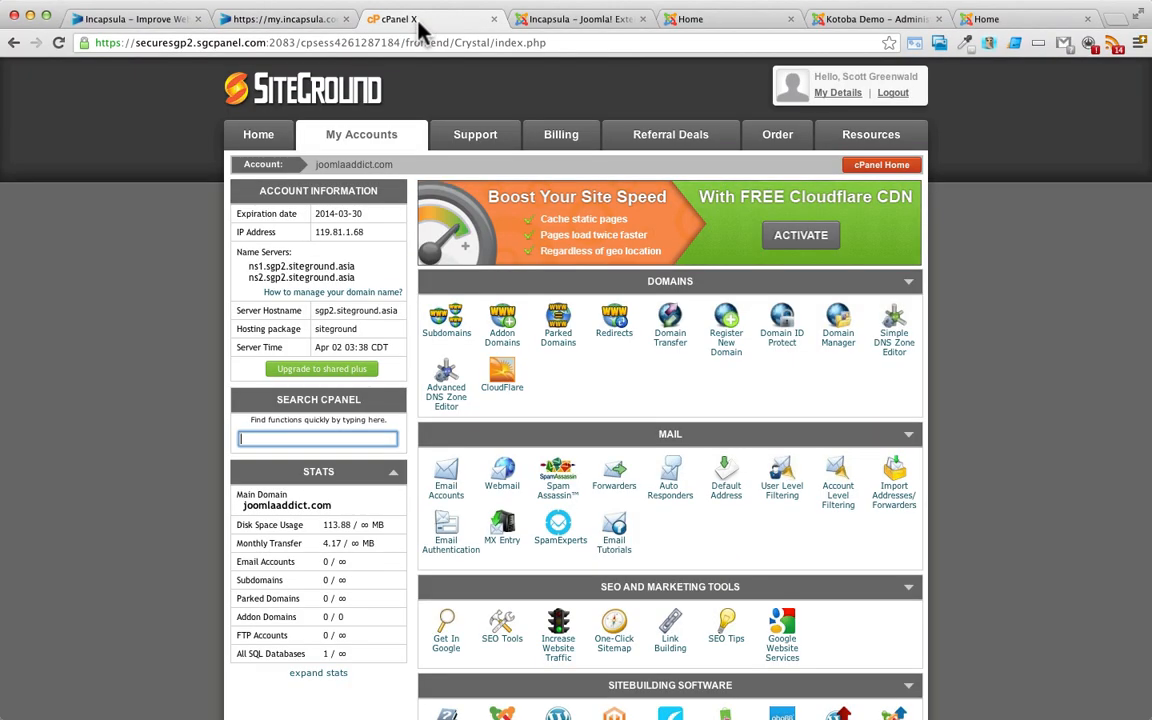
click(606, 394)
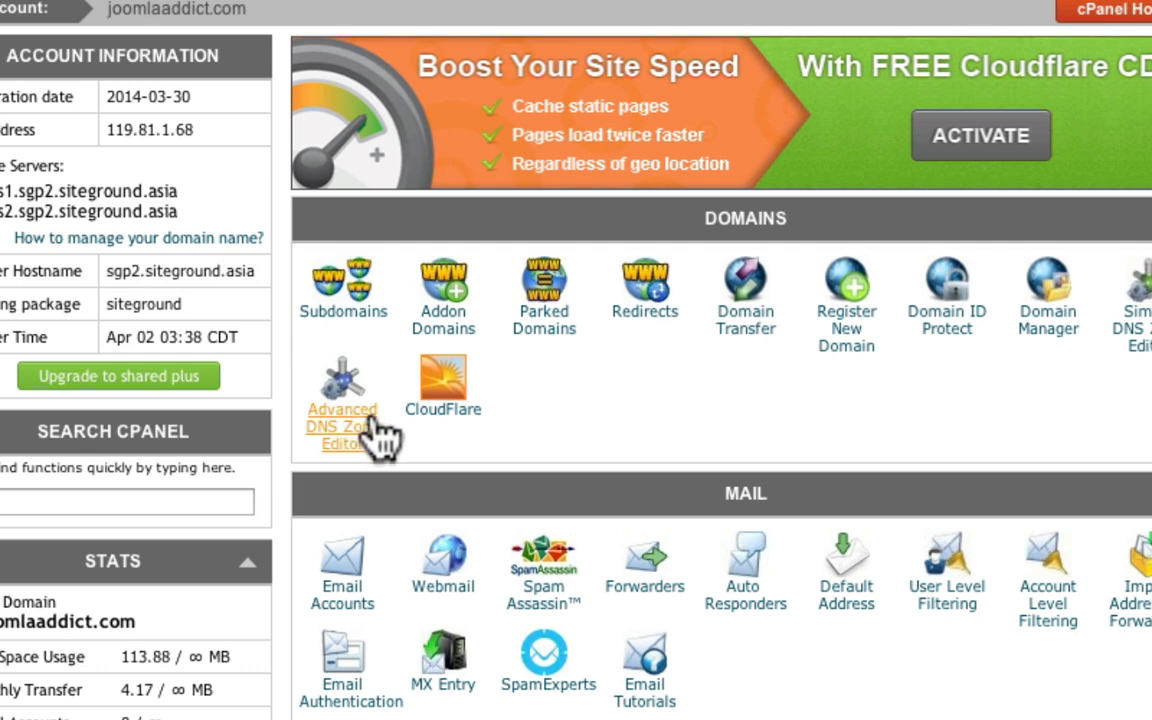
scroll(689, 514, down, 6)
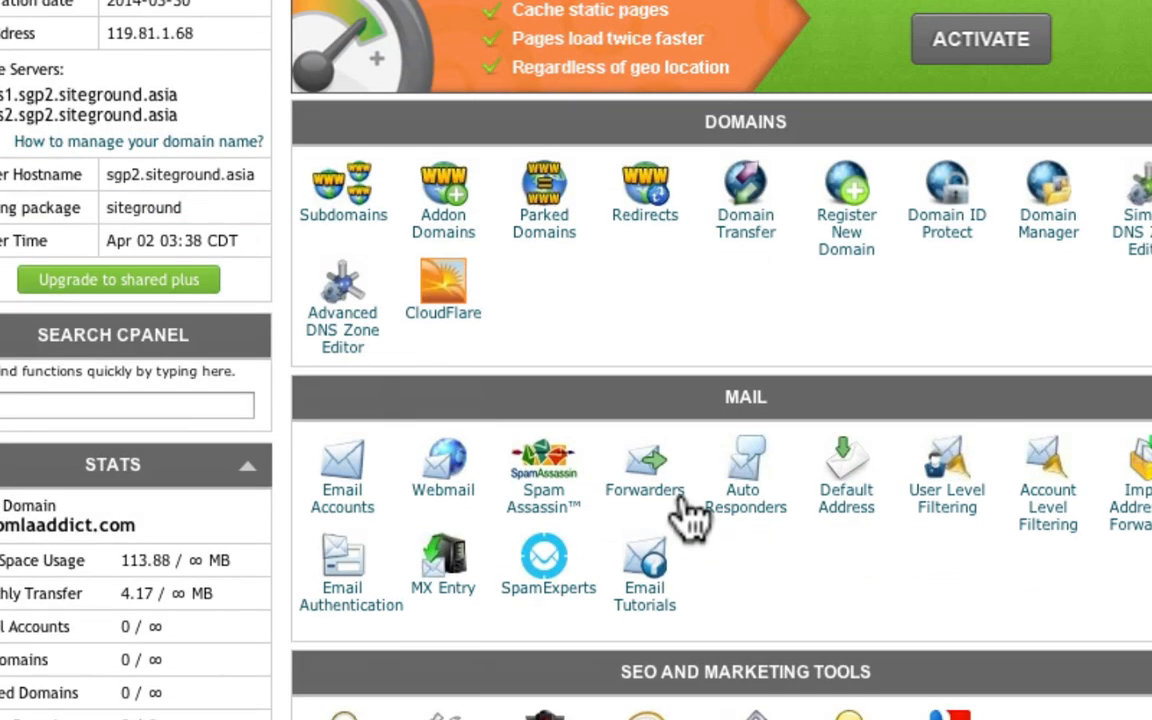
scroll(689, 512, up, 6)
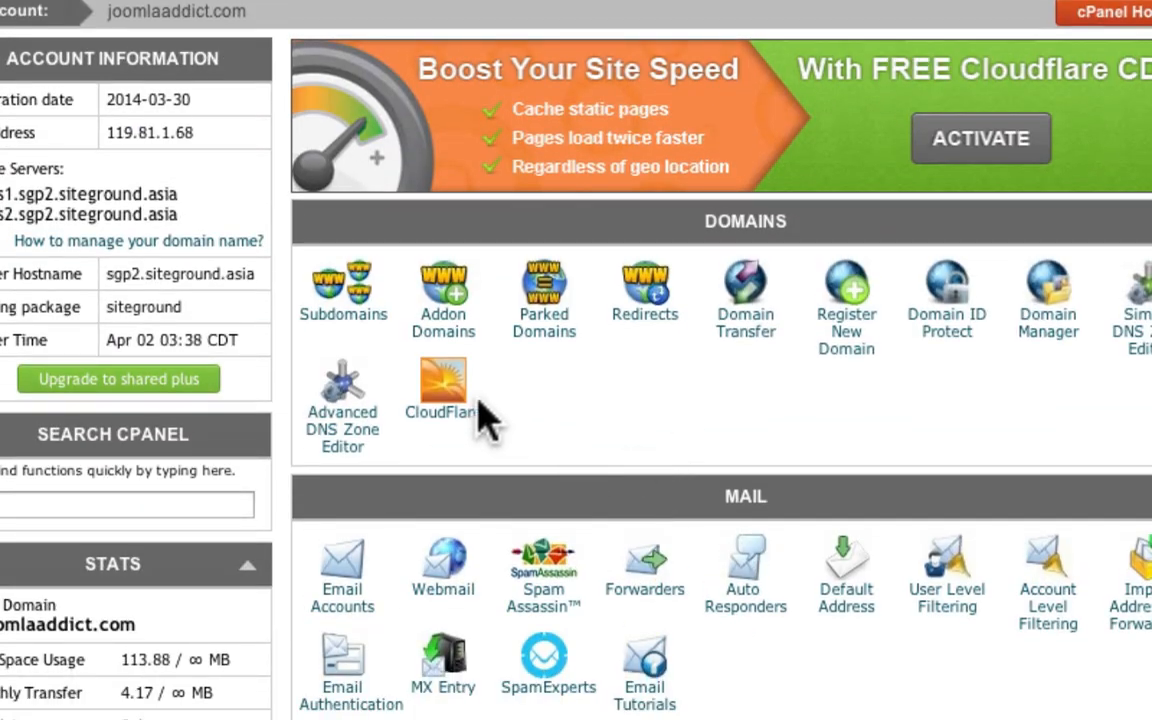
click(342, 428)
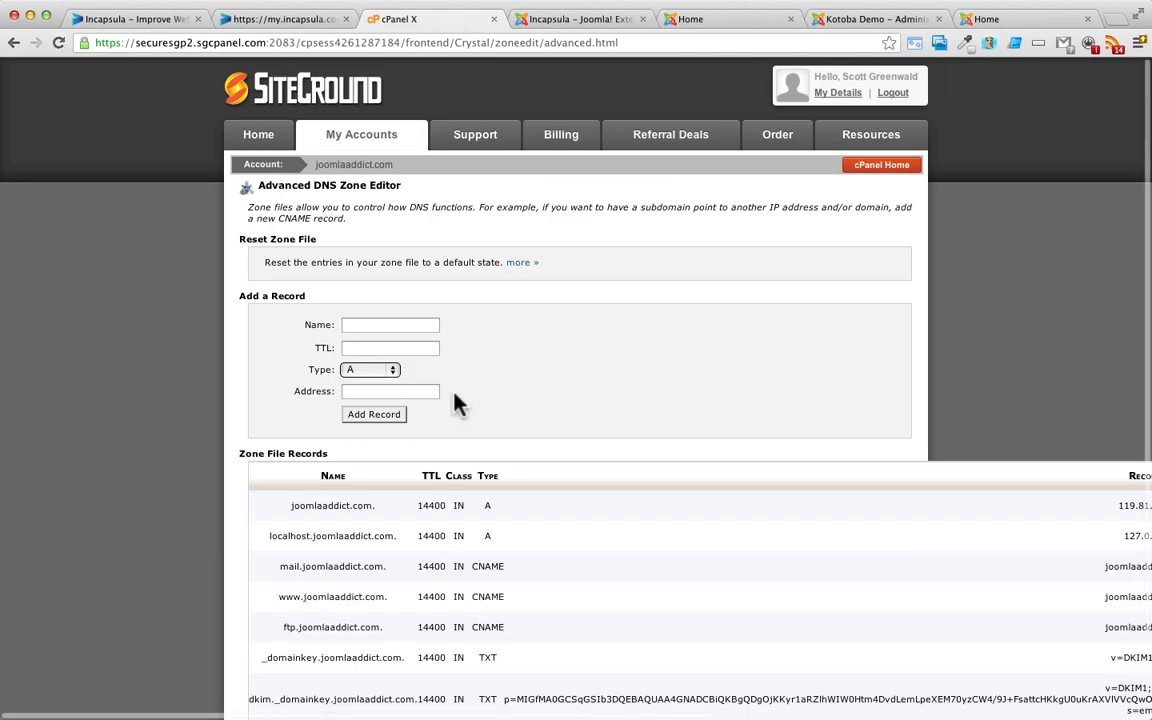
scroll(455, 402, down, 2)
scroll(429, 450, right, 4)
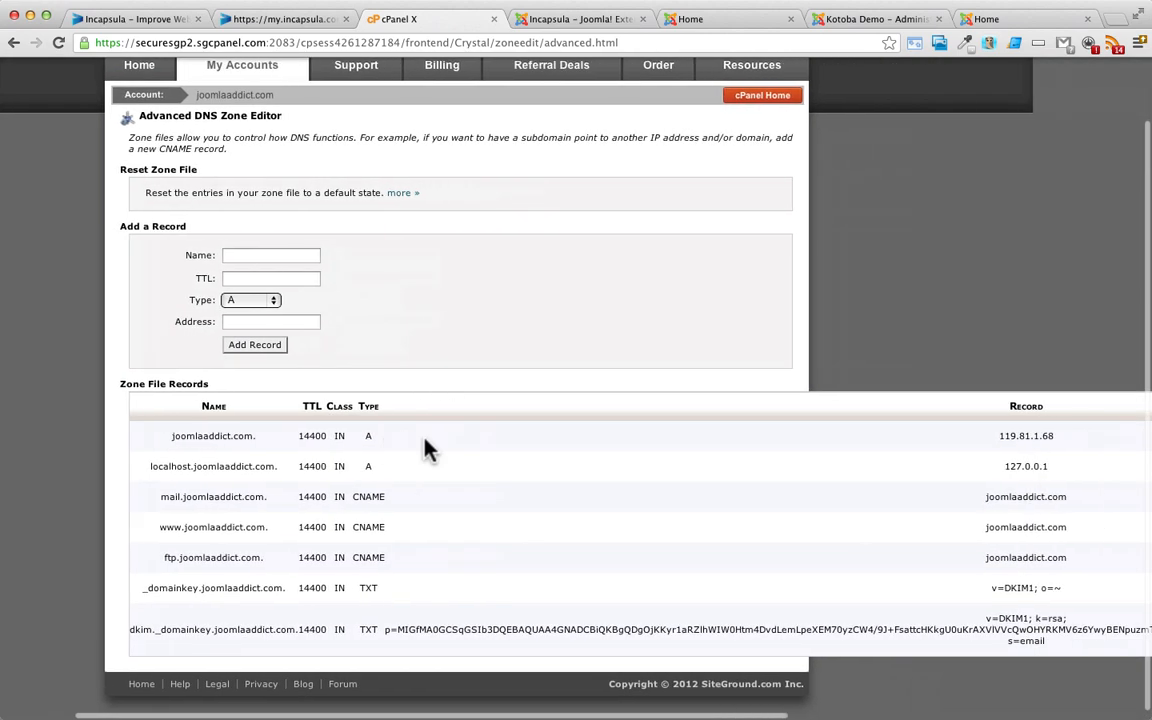
scroll(425, 448, right, 1)
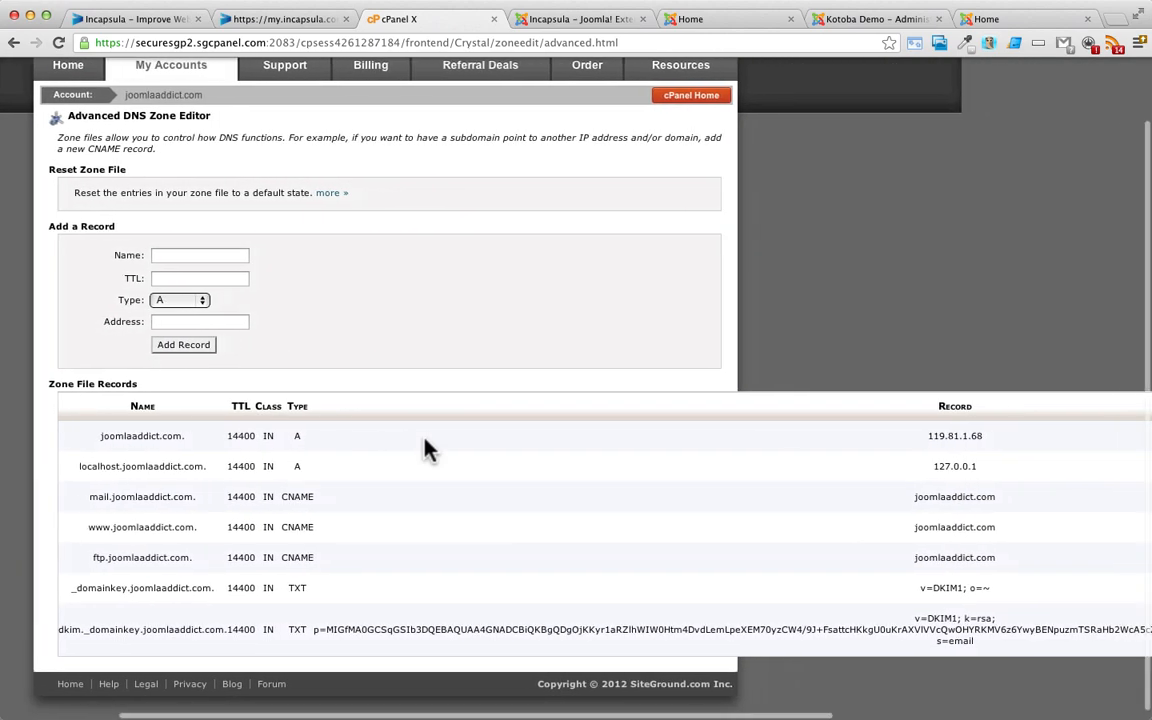
scroll(425, 448, left, 4)
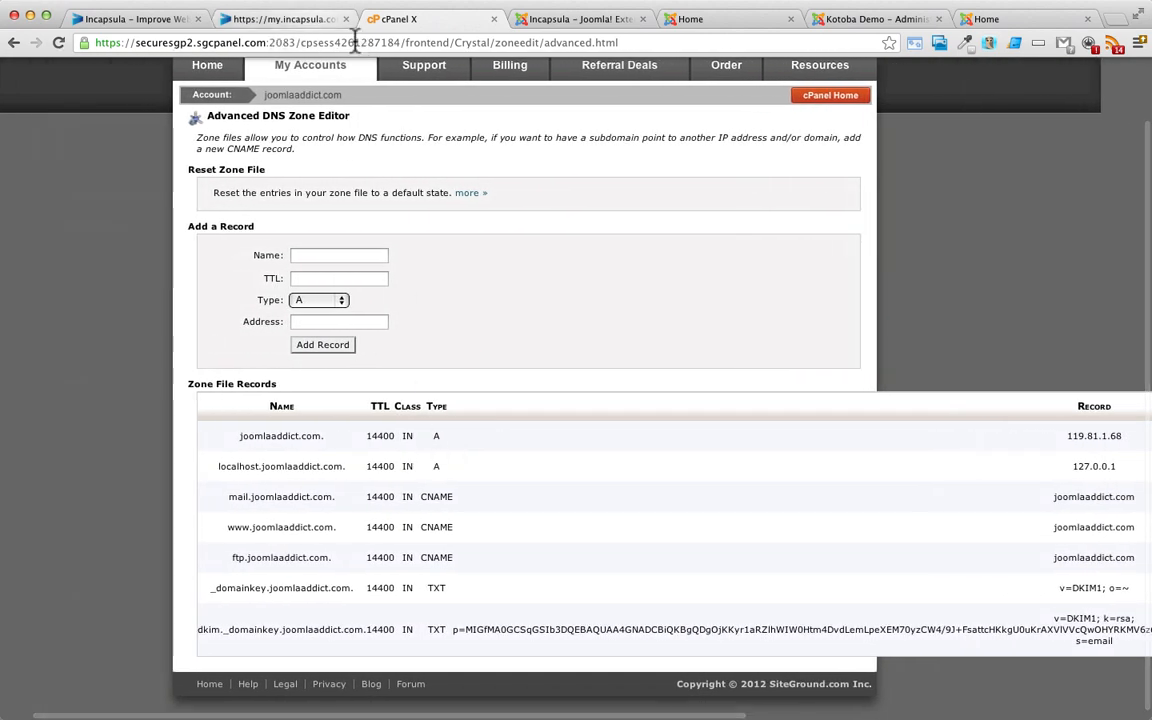
- Copy the IP address 103.28.248.199 given for the existing A record in the Incapsula instructions
click(232, 22)
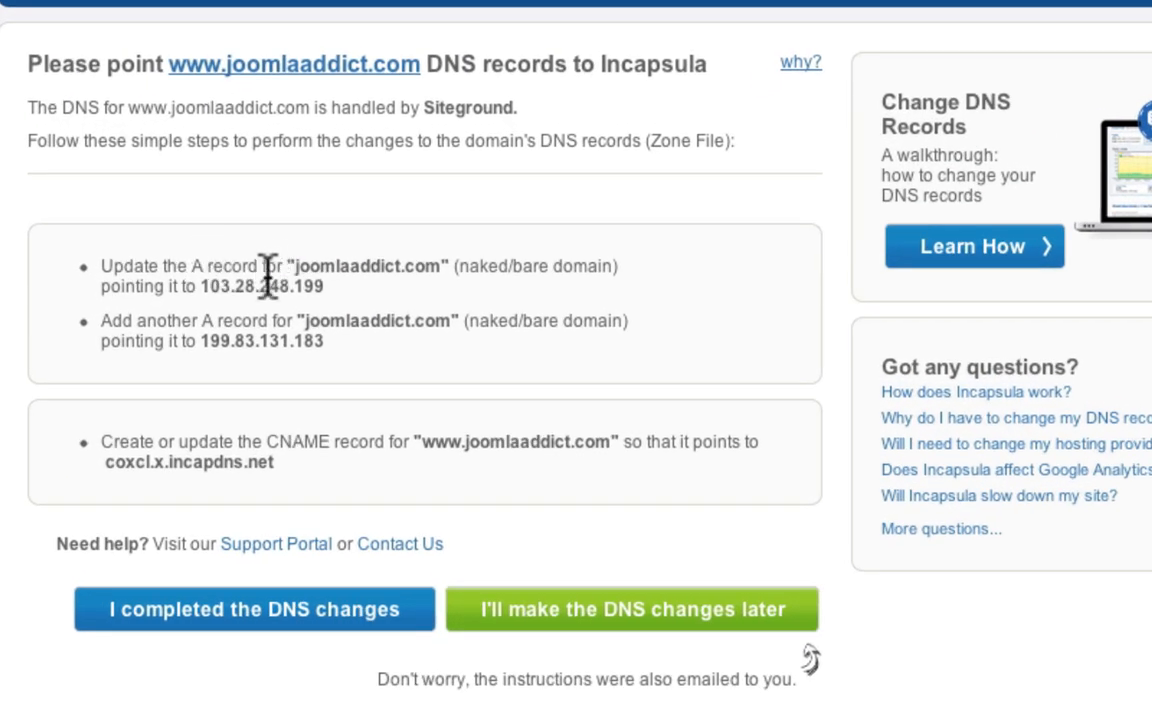
drag(201, 286, 327, 288)
key(super+c)
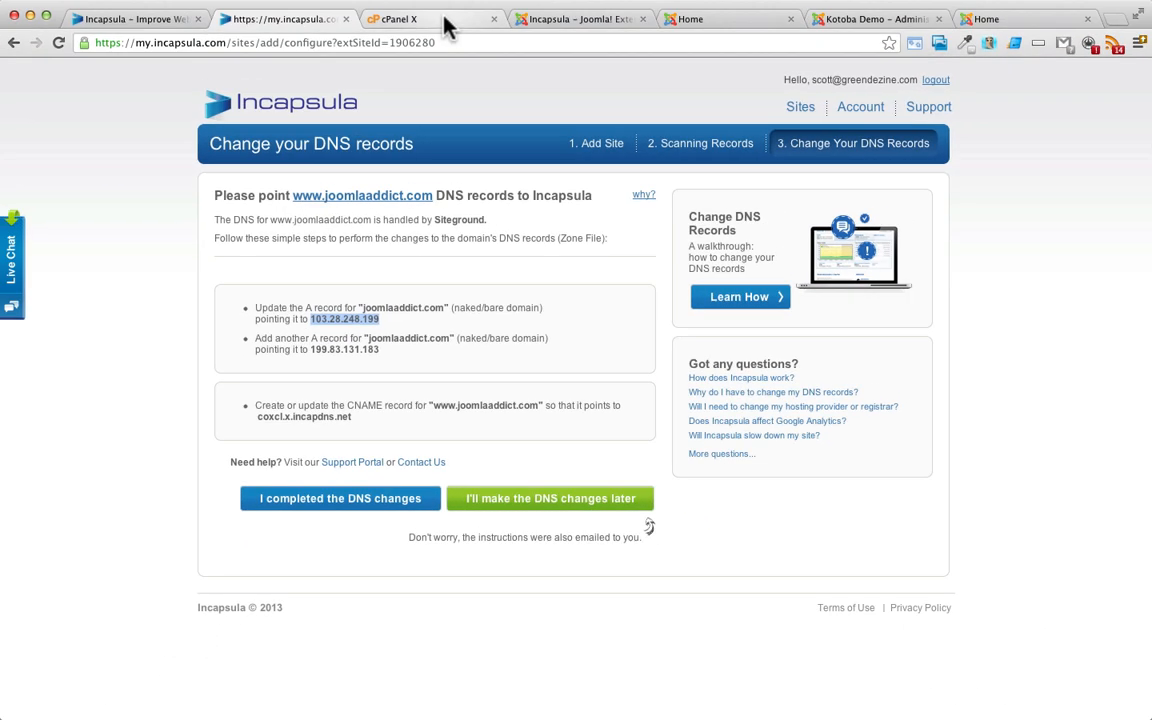
- In cPanel's zone file records, set the joomlaaddict.com A record's address to 103.28.248.199 and save the record
click(400, 18)
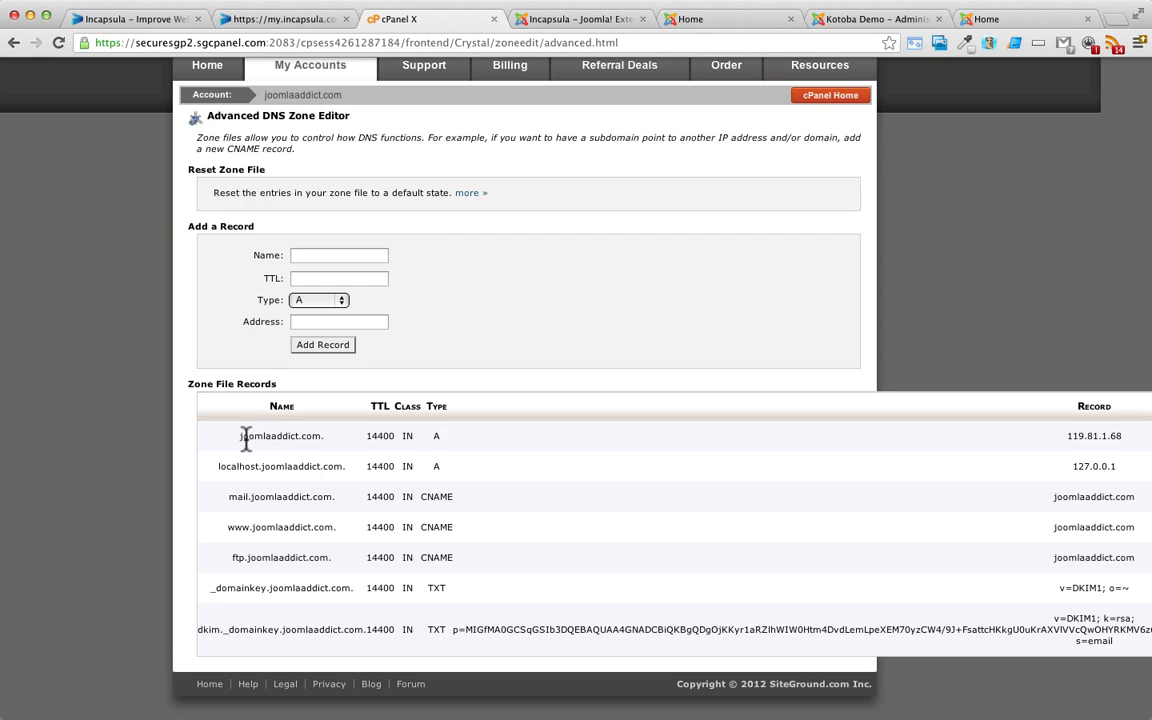
scroll(275, 448, right, 3)
scroll(278, 440, right, 10)
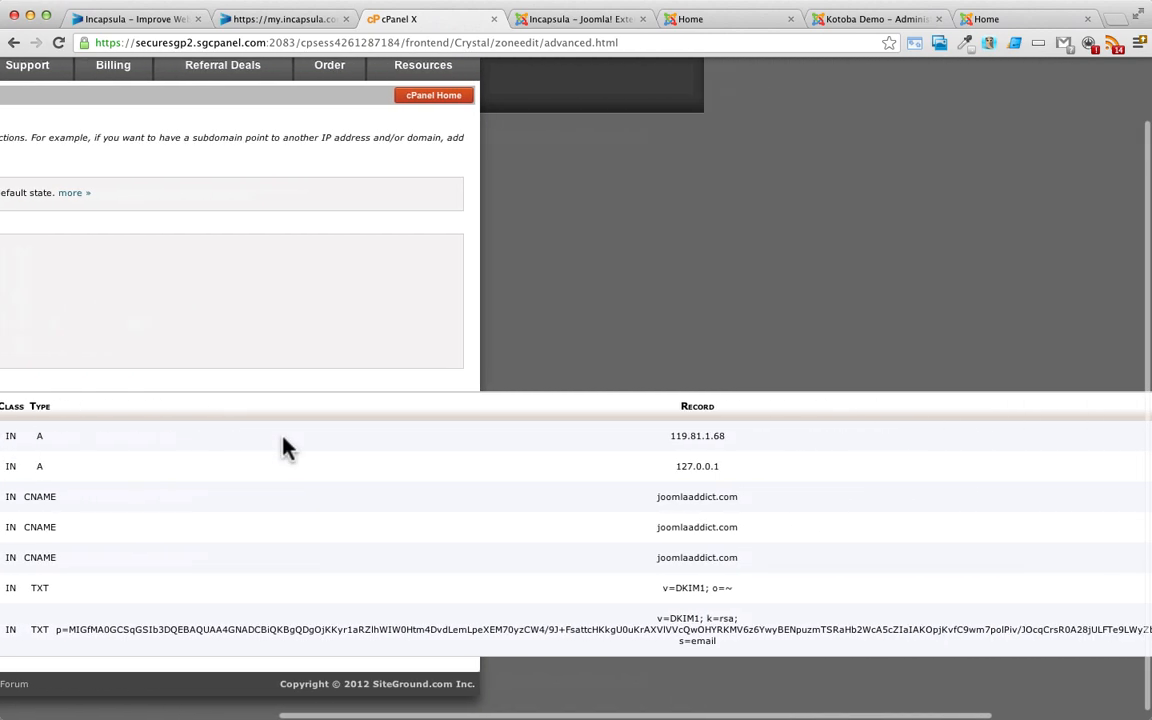
scroll(285, 447, right, 6)
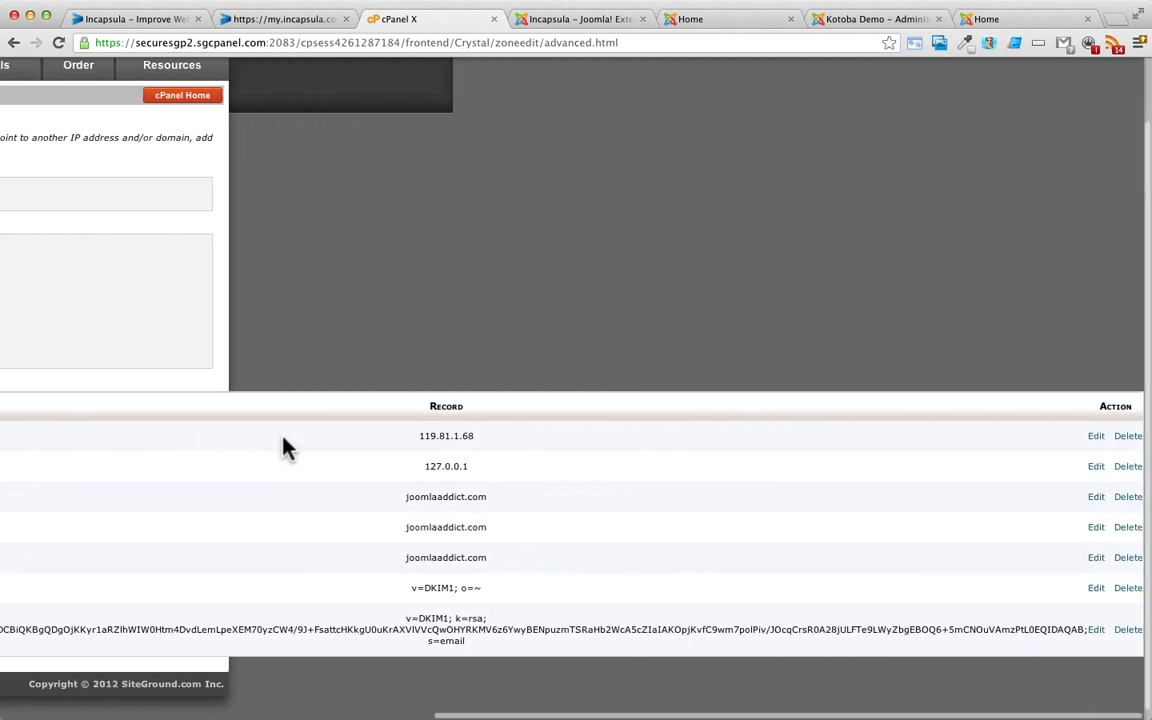
click(1104, 437)
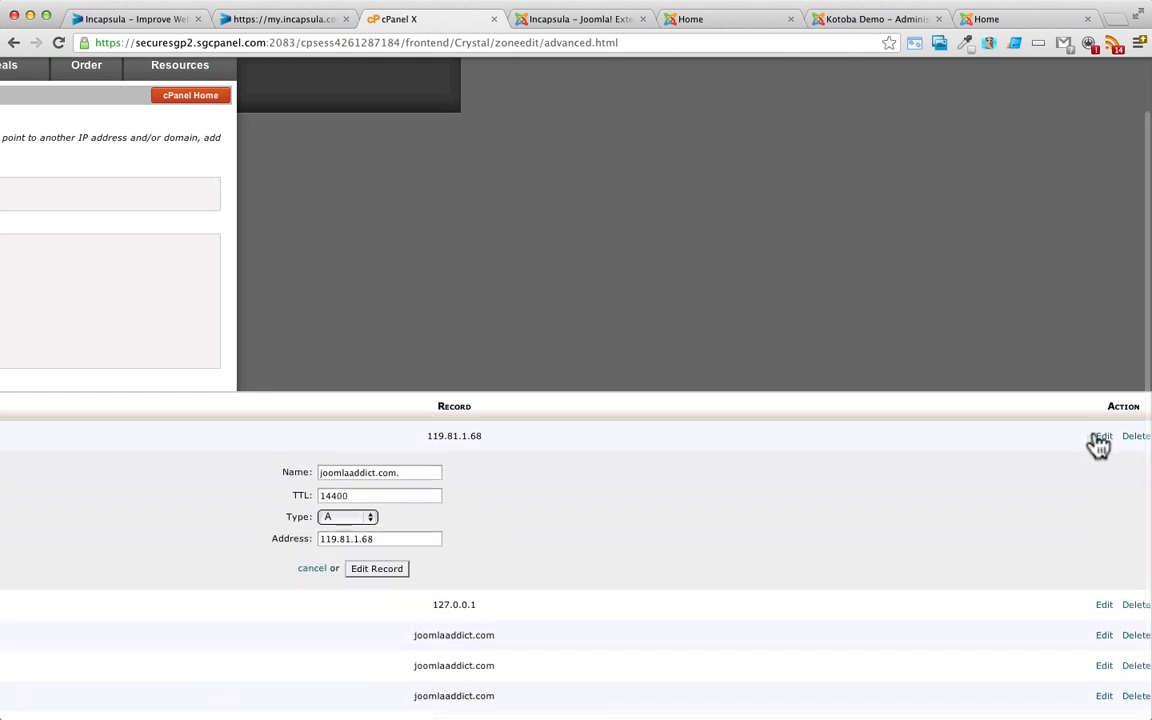
triple_click(380, 540)
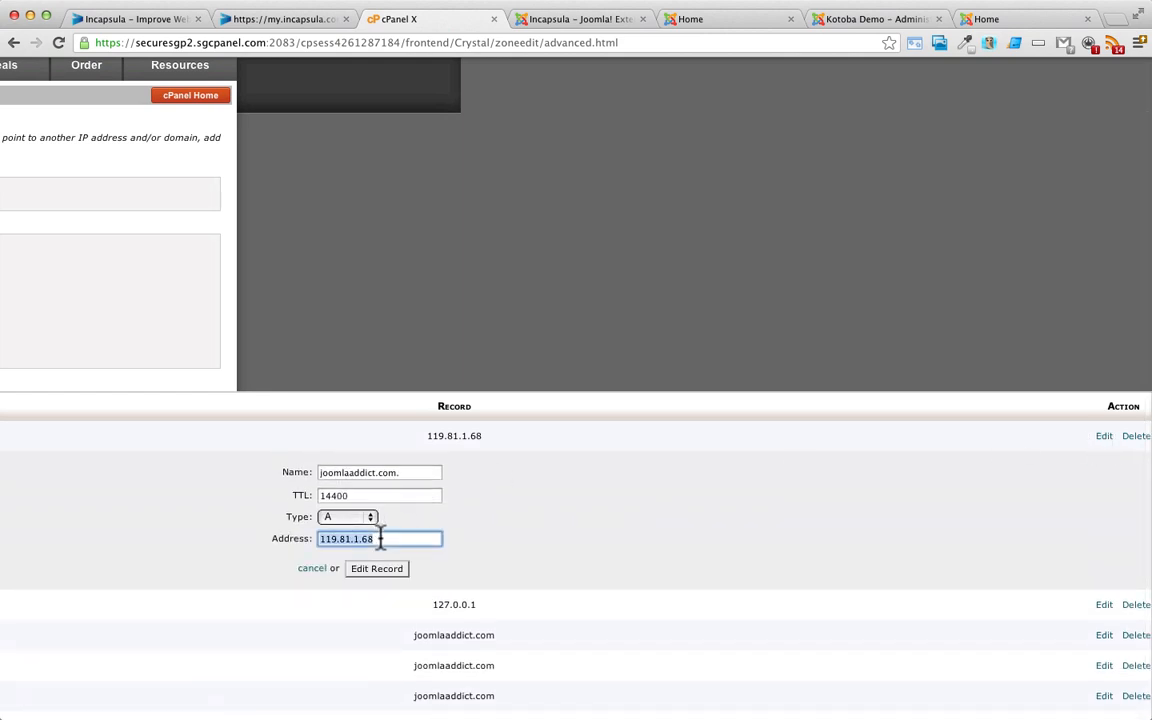
key(super+v)
click(380, 569)
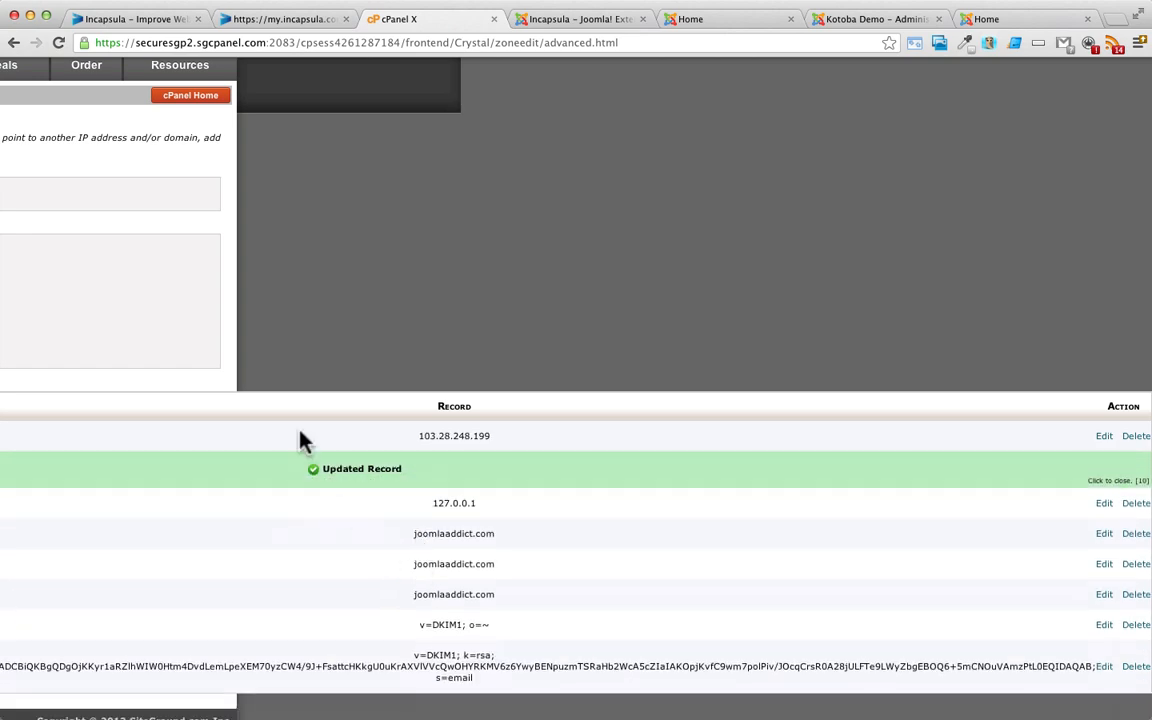
- Return to the Incapsula instructions and copy the IP address 199.83.131.183 for the additional A record
scroll(278, 328, left, 10)
click(305, 20)
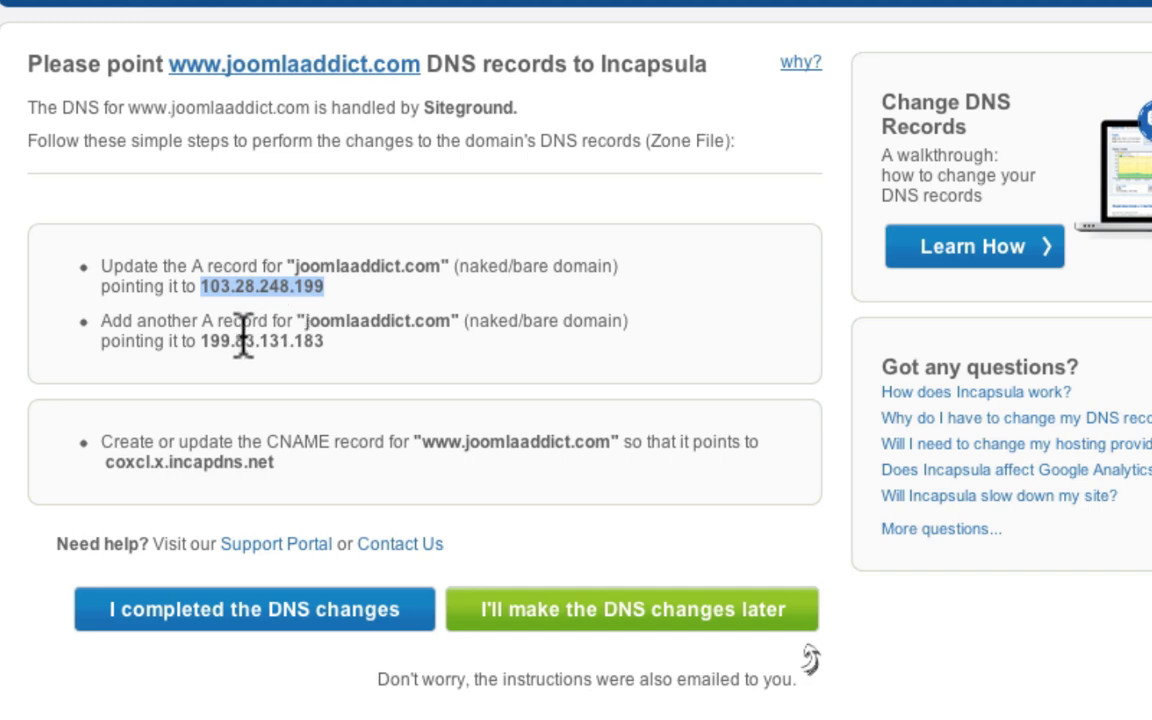
drag(198, 340, 330, 341)
key(super+c)
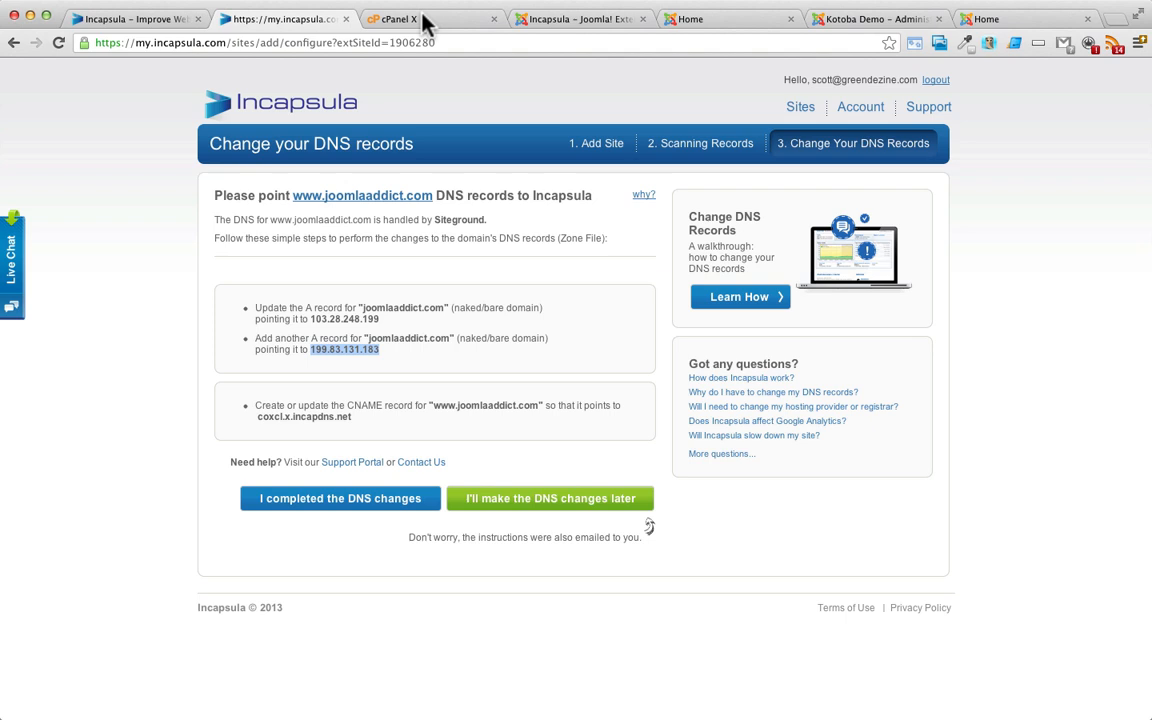
- In cPanel, add an A record named joomlaaddict.com. with TTL 14400 and address 199.83.131.183
click(424, 21)
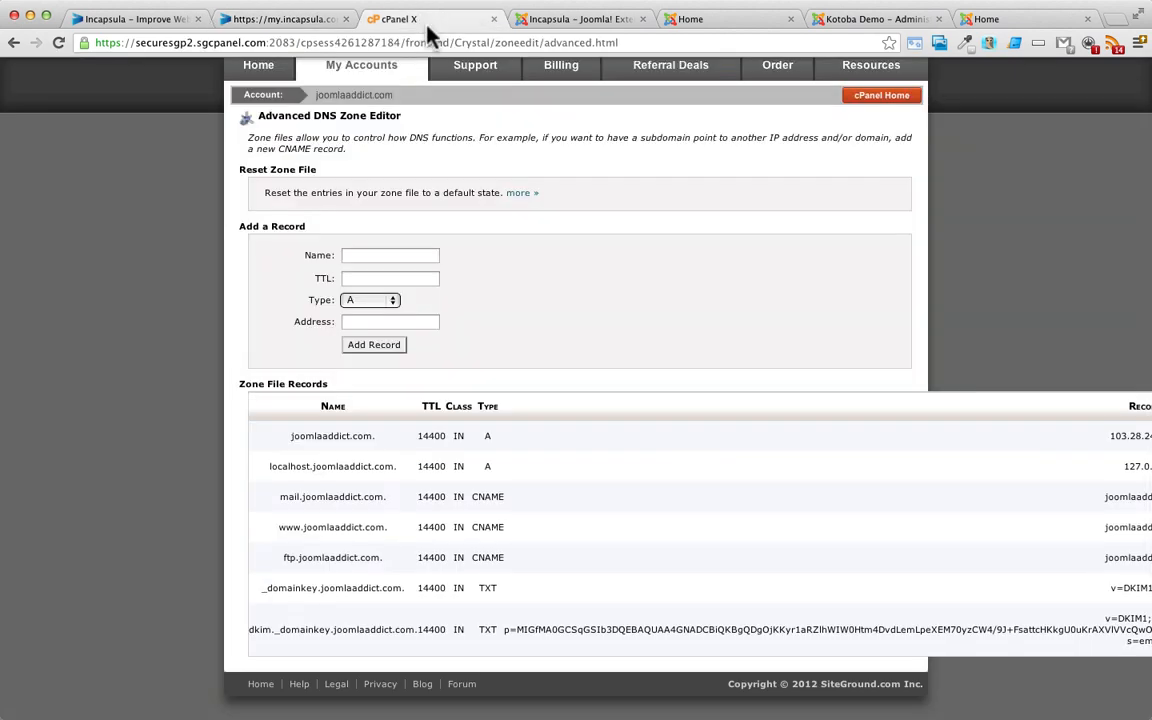
click(392, 254)
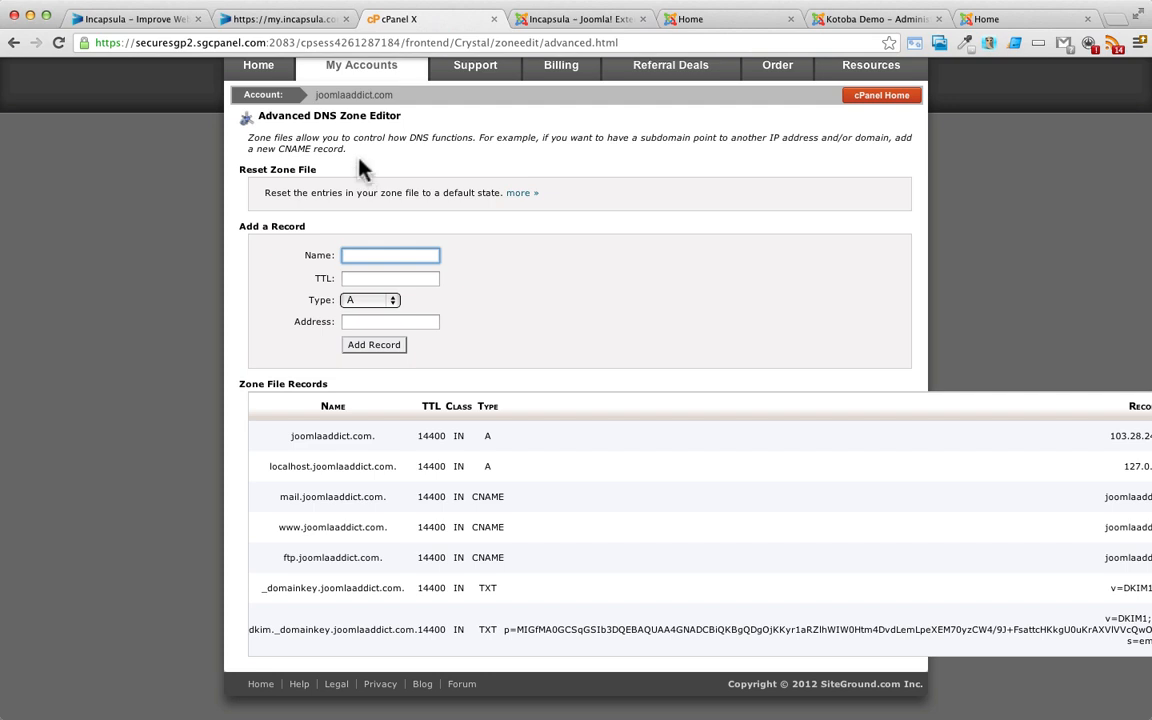
text(joomlaaddict.com)
click(368, 279)
text(1)
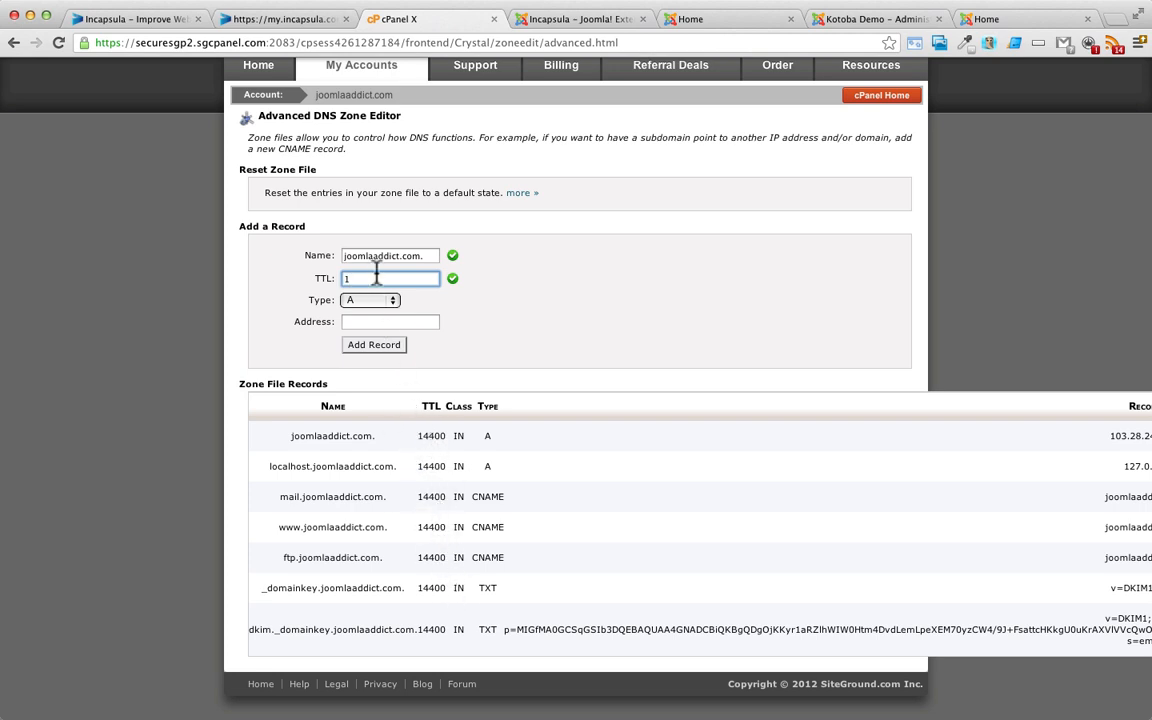
text(4400)
click(360, 320)
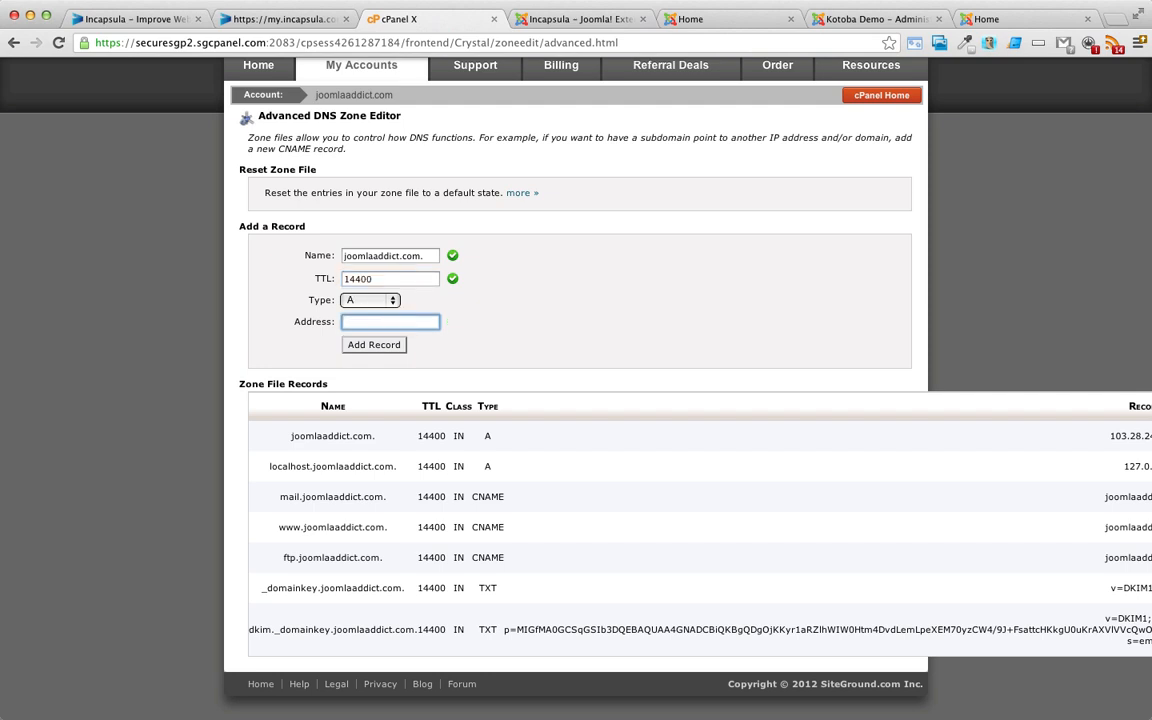
key(super+v)
click(386, 346)
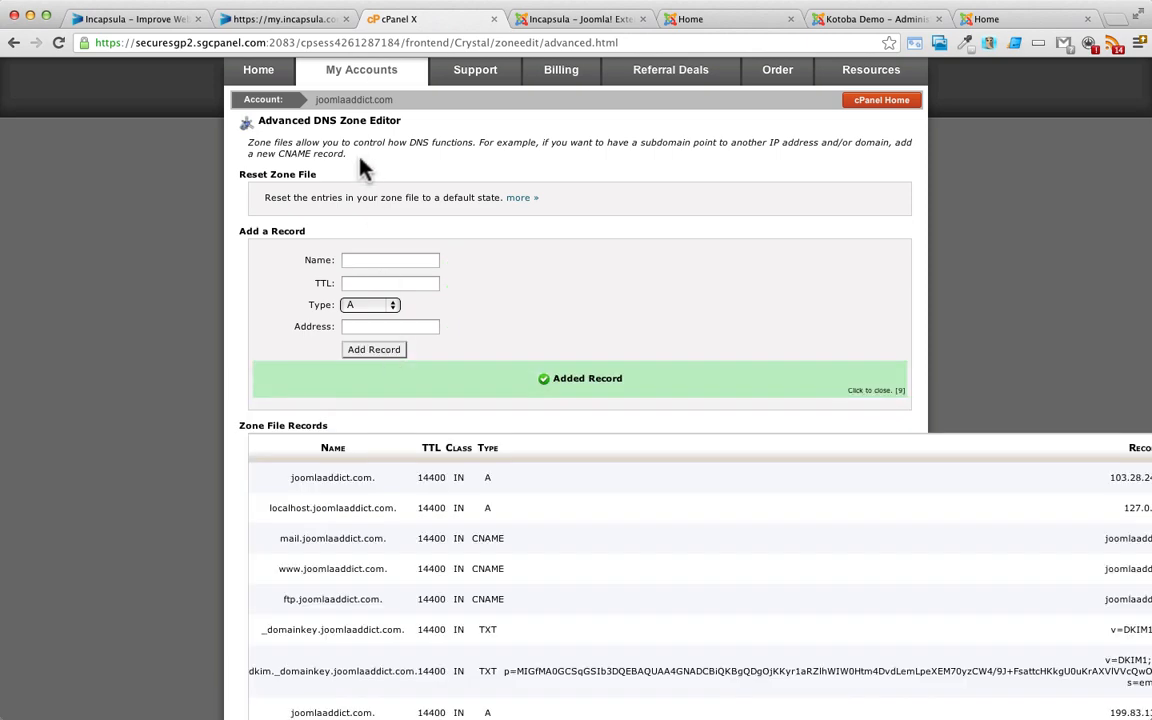
- Copy the CNAME target coxcl.x.incapdns.net from the Incapsula instructions
click(266, 24)
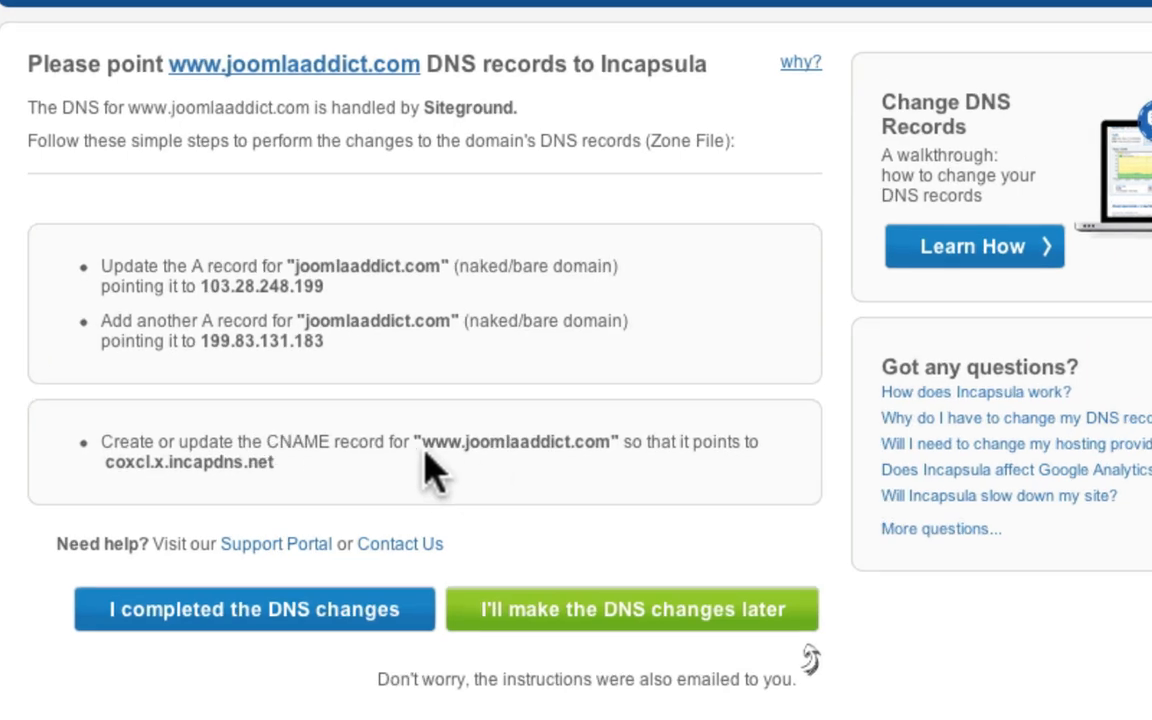
drag(106, 463, 295, 463)
key(super+c)
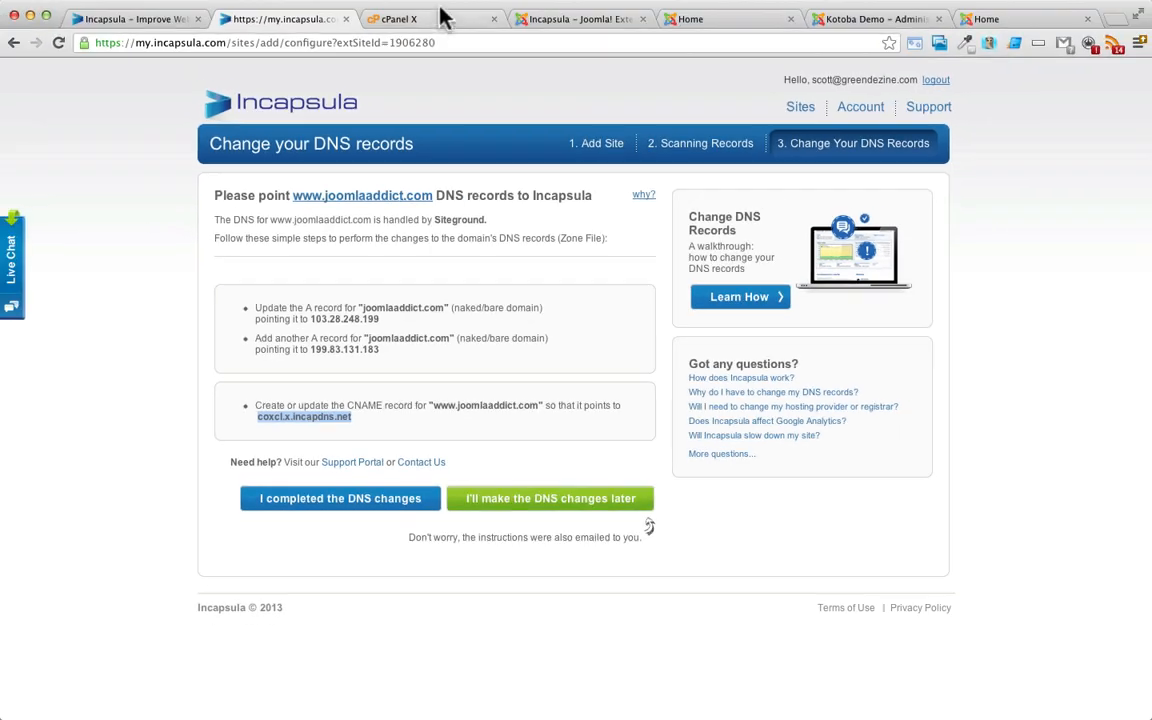
- Compare the CNAME records in cPanel's zone file with the www hostname named in Incapsula's CNAME instruction
click(437, 20)
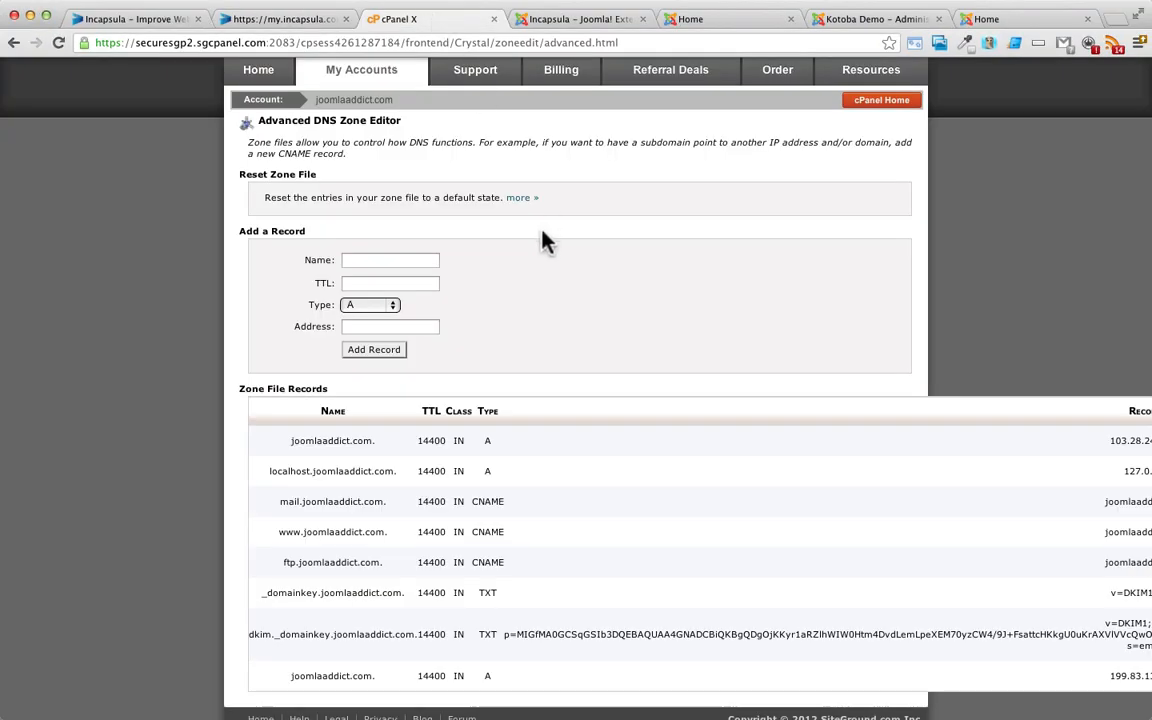
scroll(497, 465, down, 1)
scroll(497, 465, right, 3)
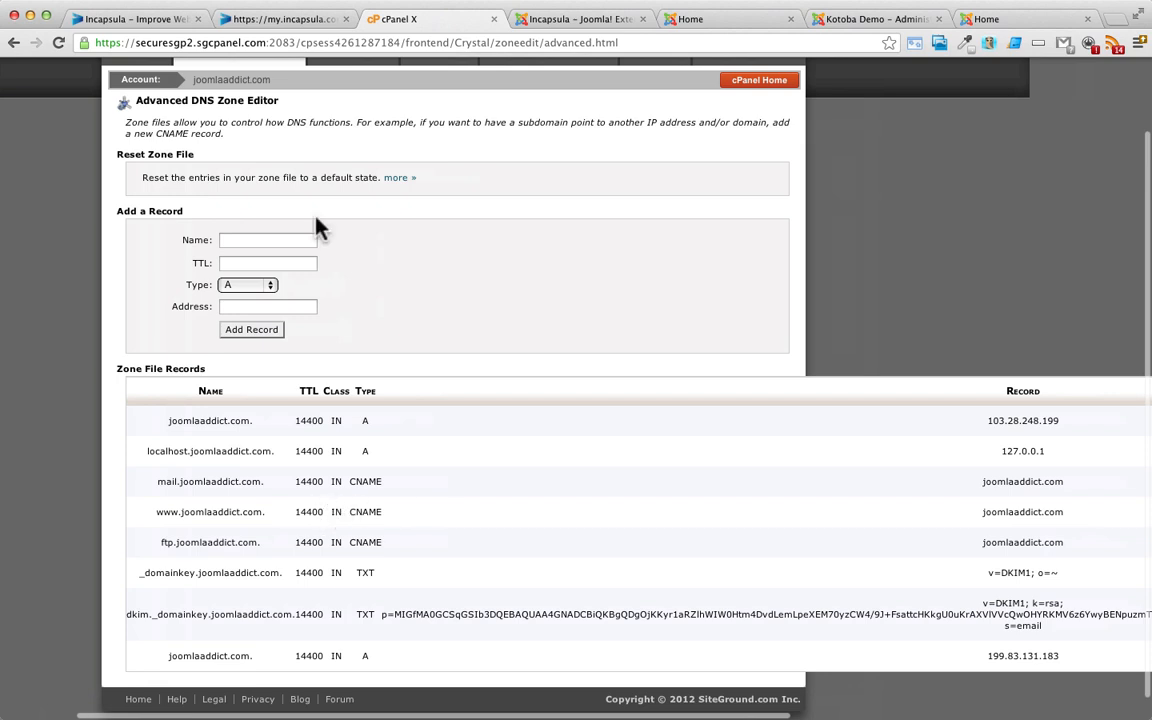
click(280, 19)
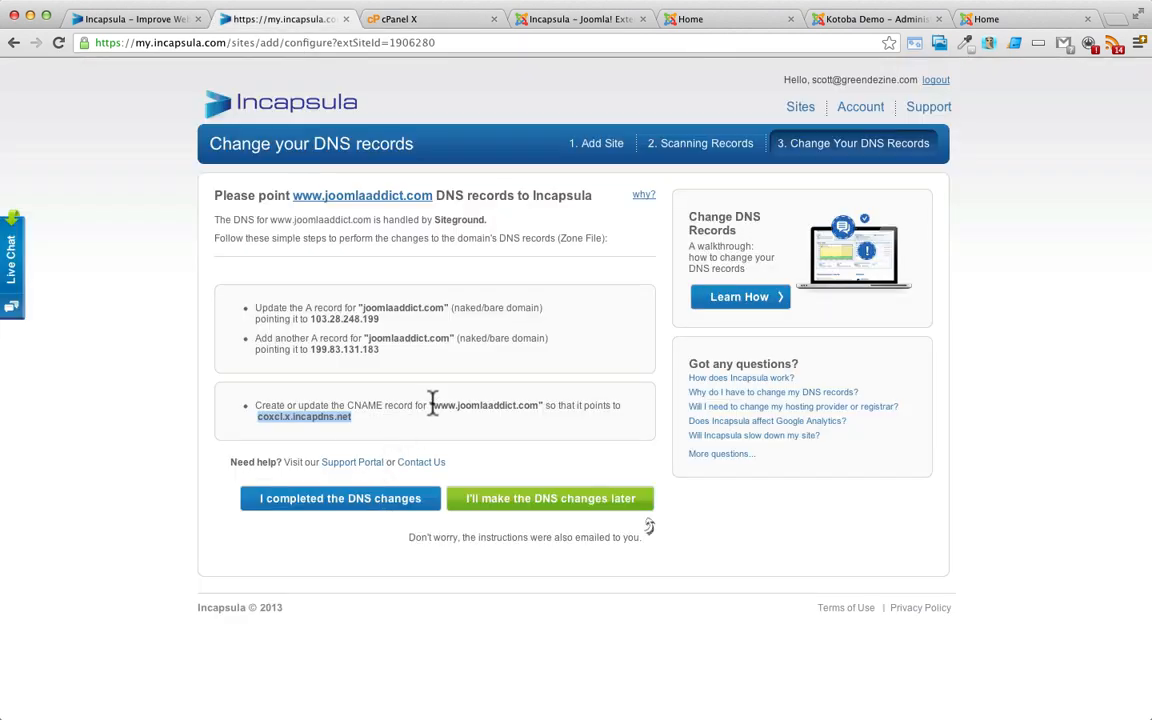
drag(433, 405, 537, 403)
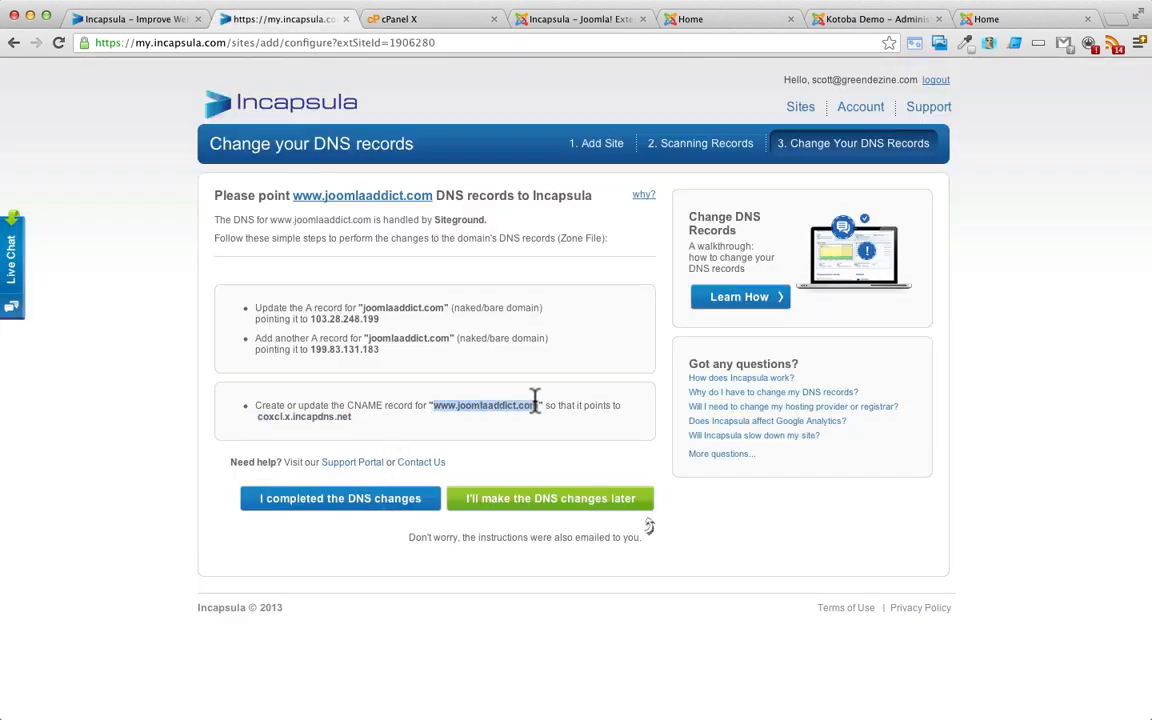
click(410, 19)
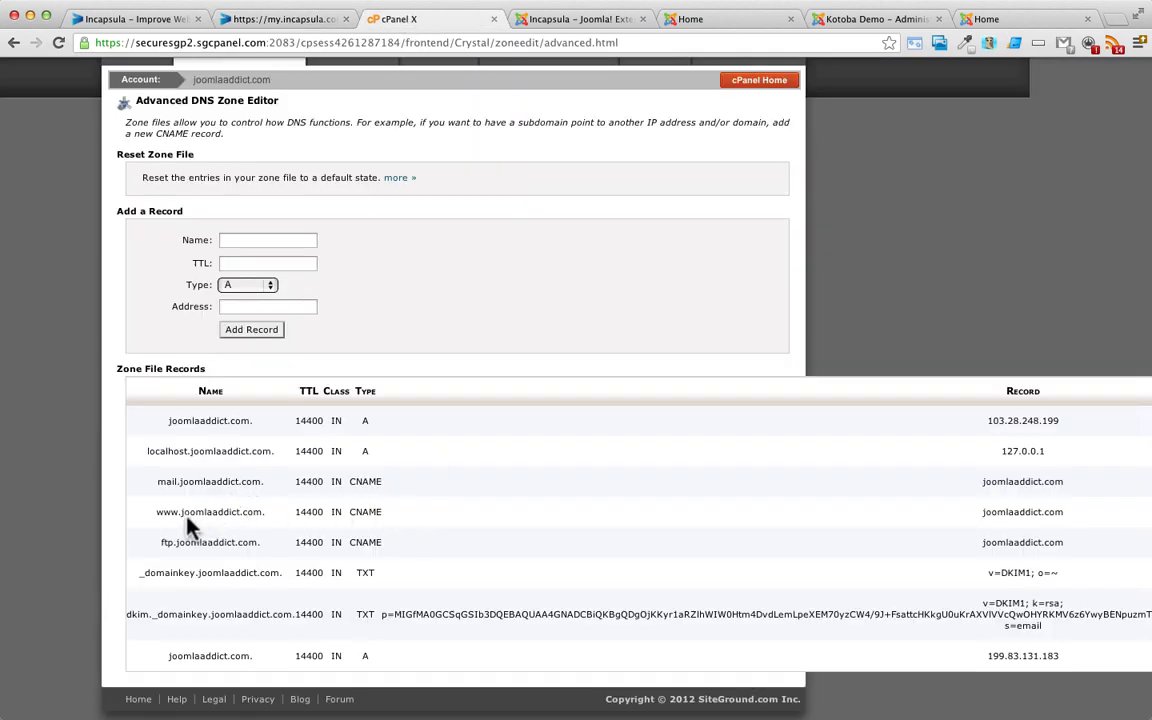
drag(158, 512, 253, 510)
scroll(253, 512, right, 10)
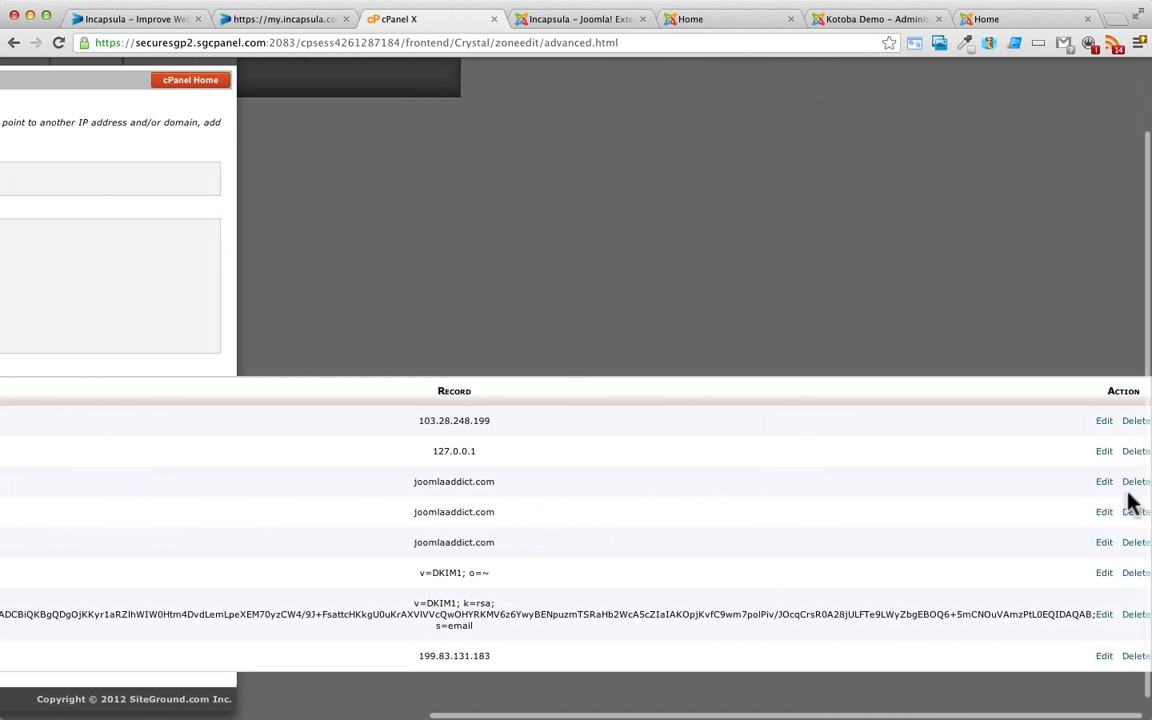
click(1094, 512)
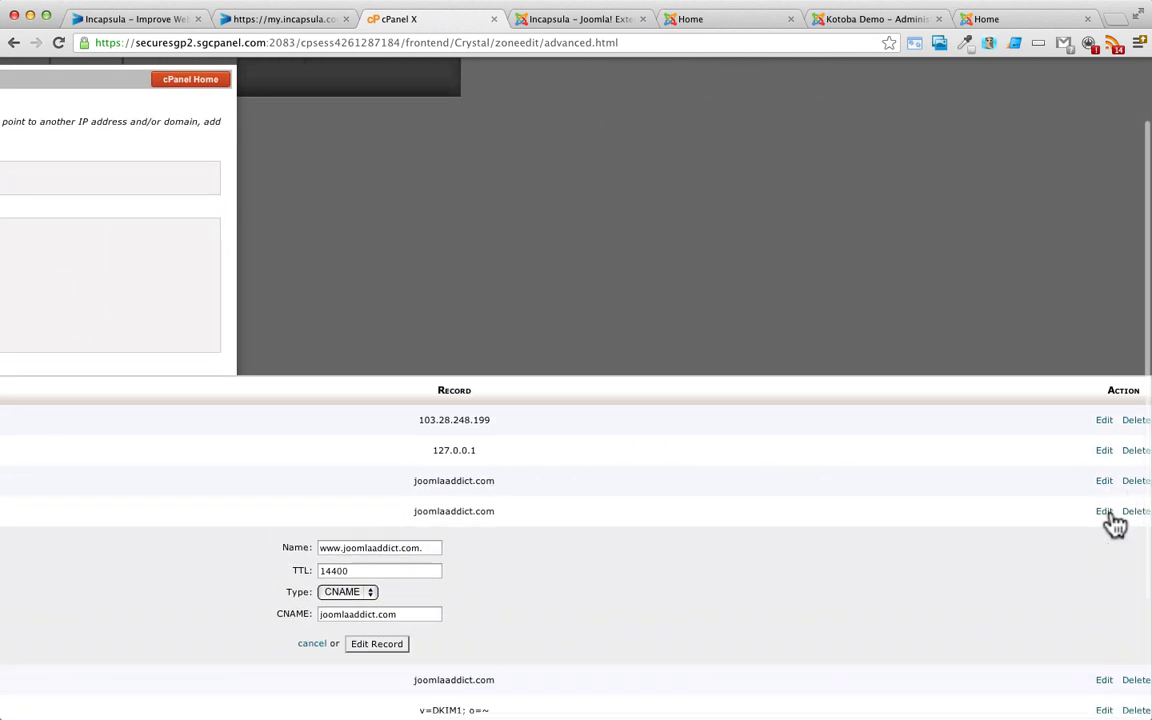
triple_click(382, 614)
key(super+v)
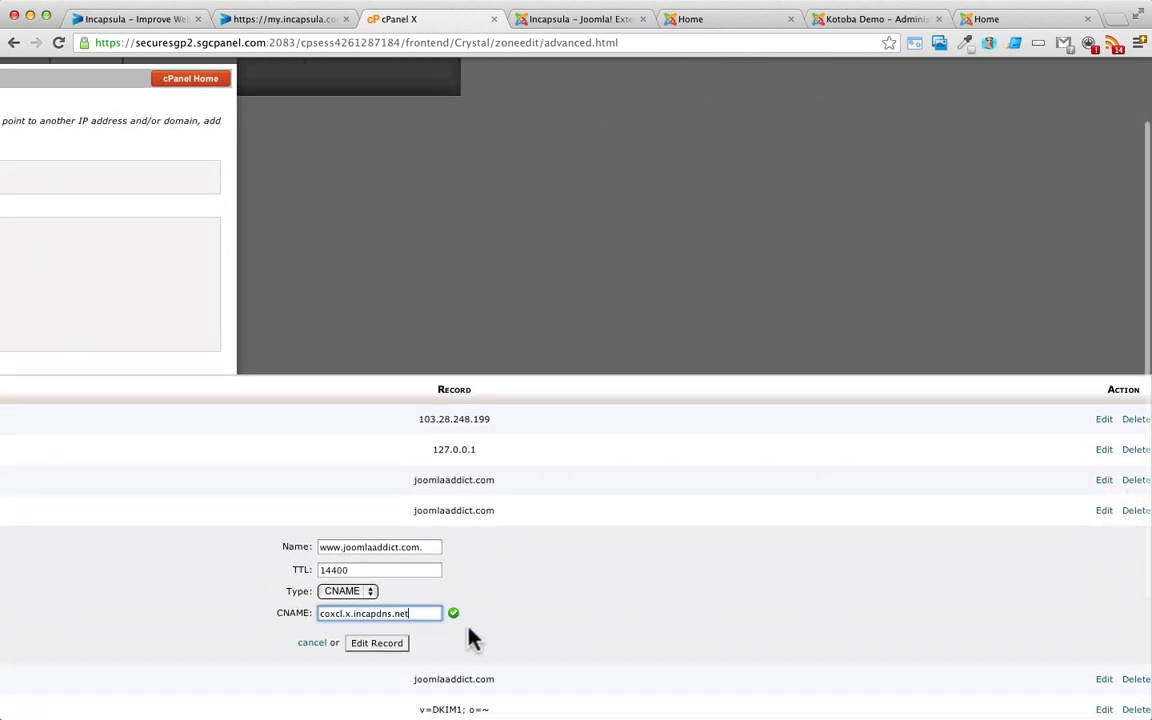
click(386, 645)
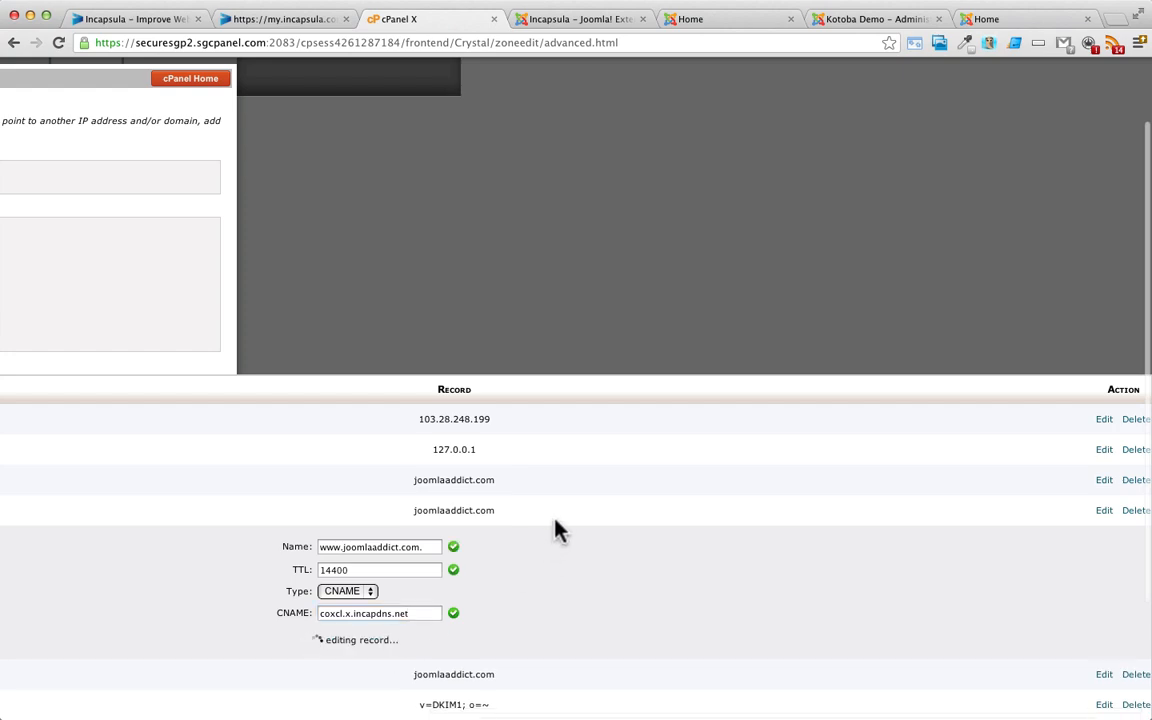
scroll(561, 482, left, 7)
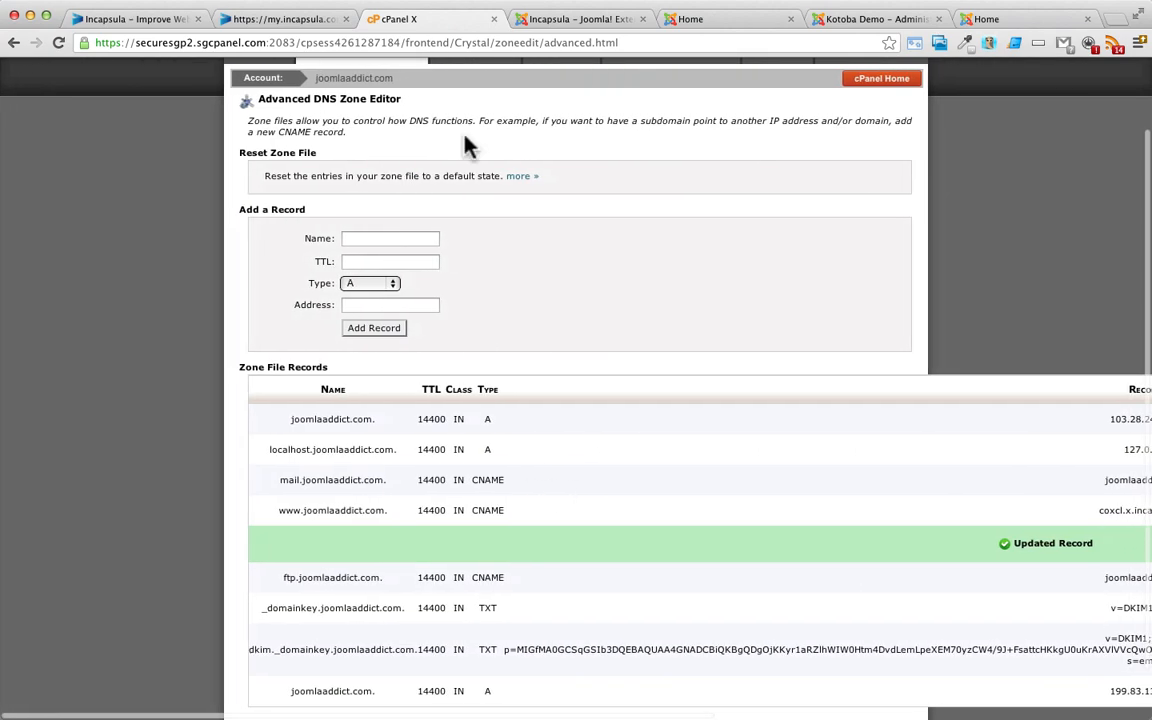
- Review the Incapsula instructions and bring up Incapsula's setup email in Mailplane to read the mail and ftp records instruction
click(301, 20)
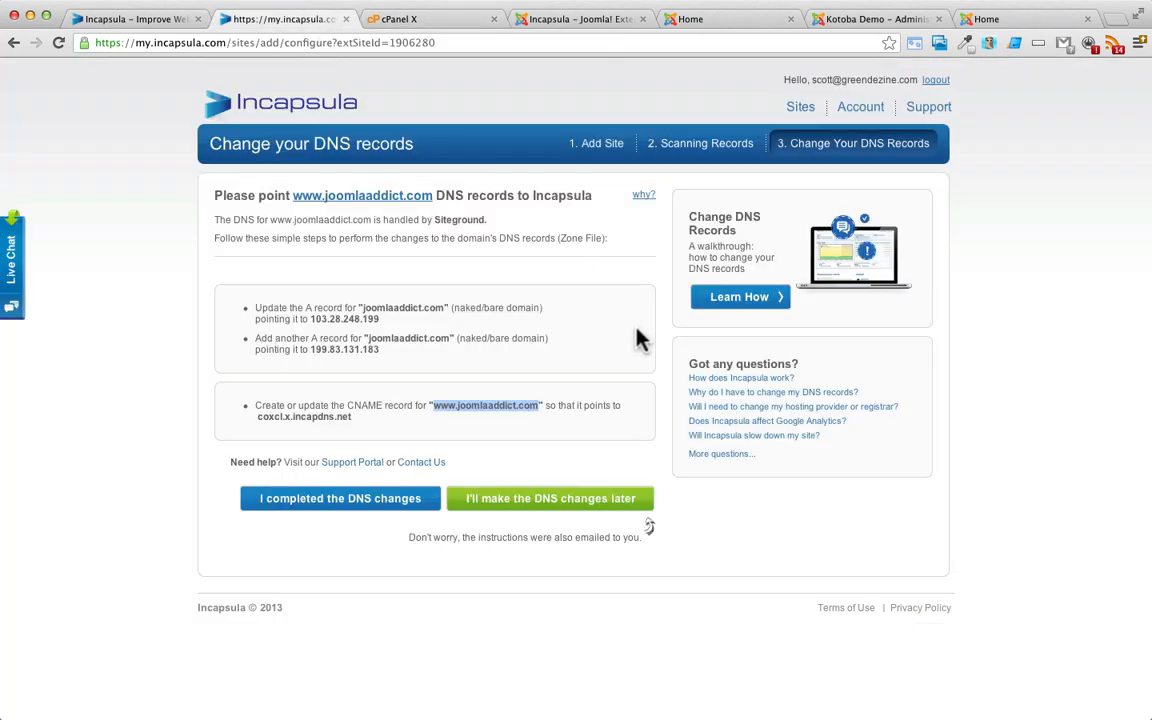
click(599, 333)
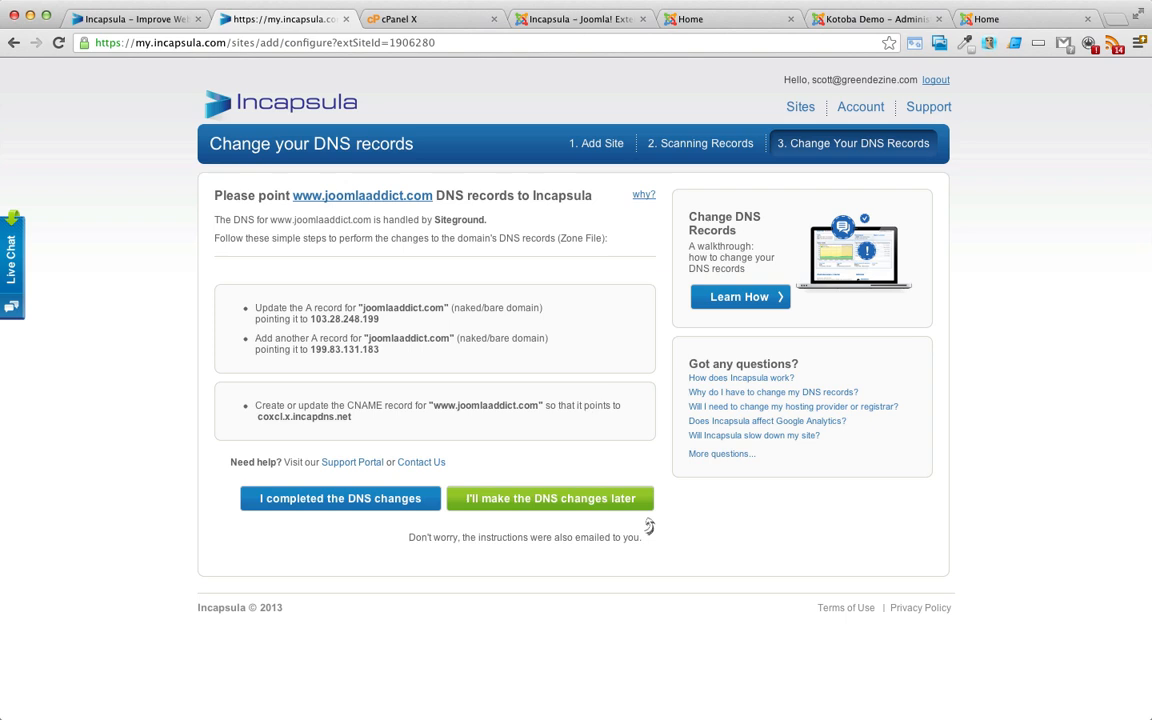
drag(1151, 38, 1123, 38)
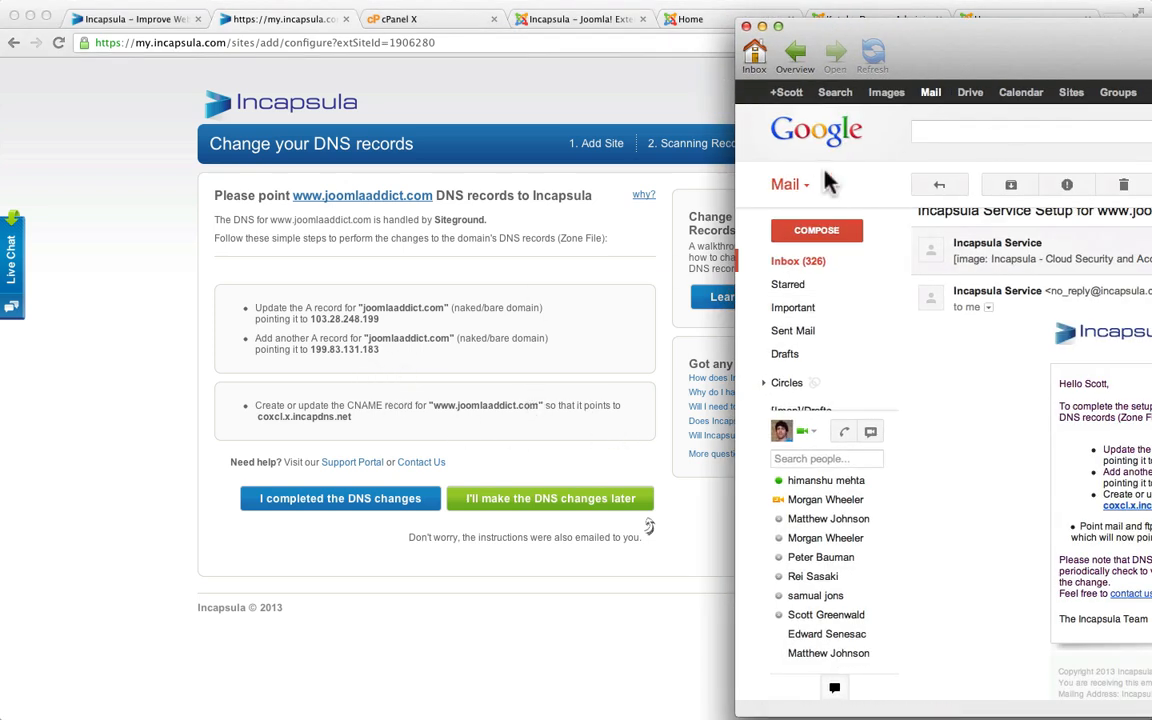
drag(993, 55, 277, 33)
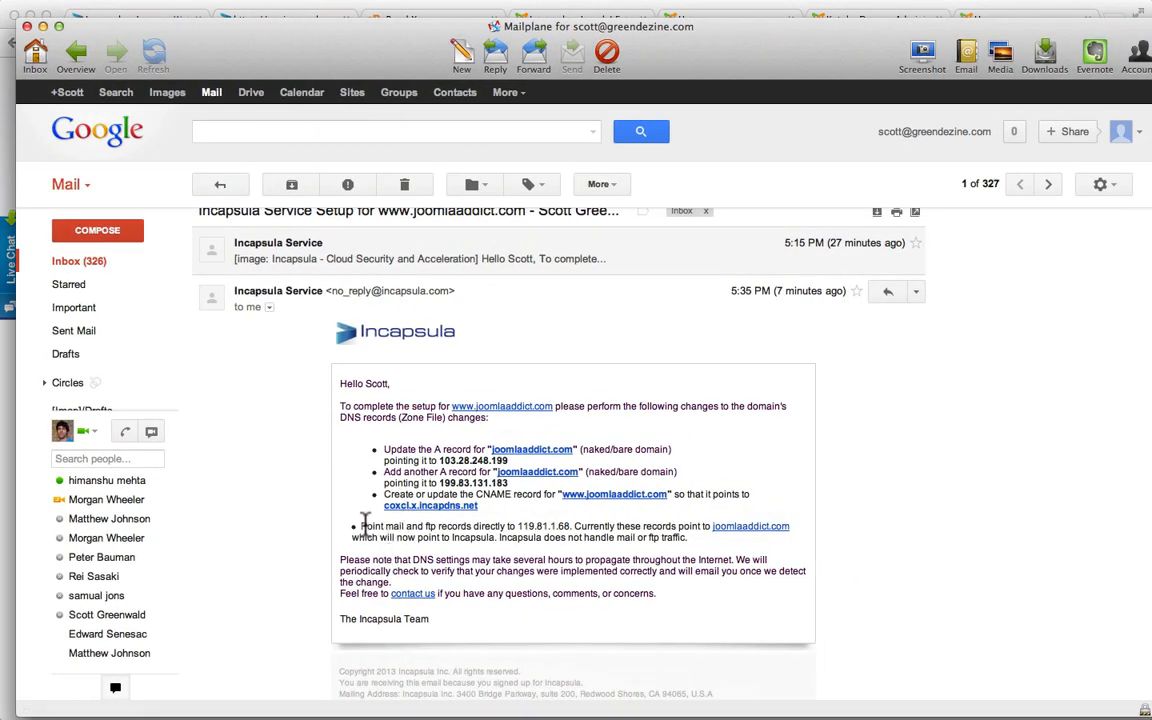
drag(358, 526, 460, 526)
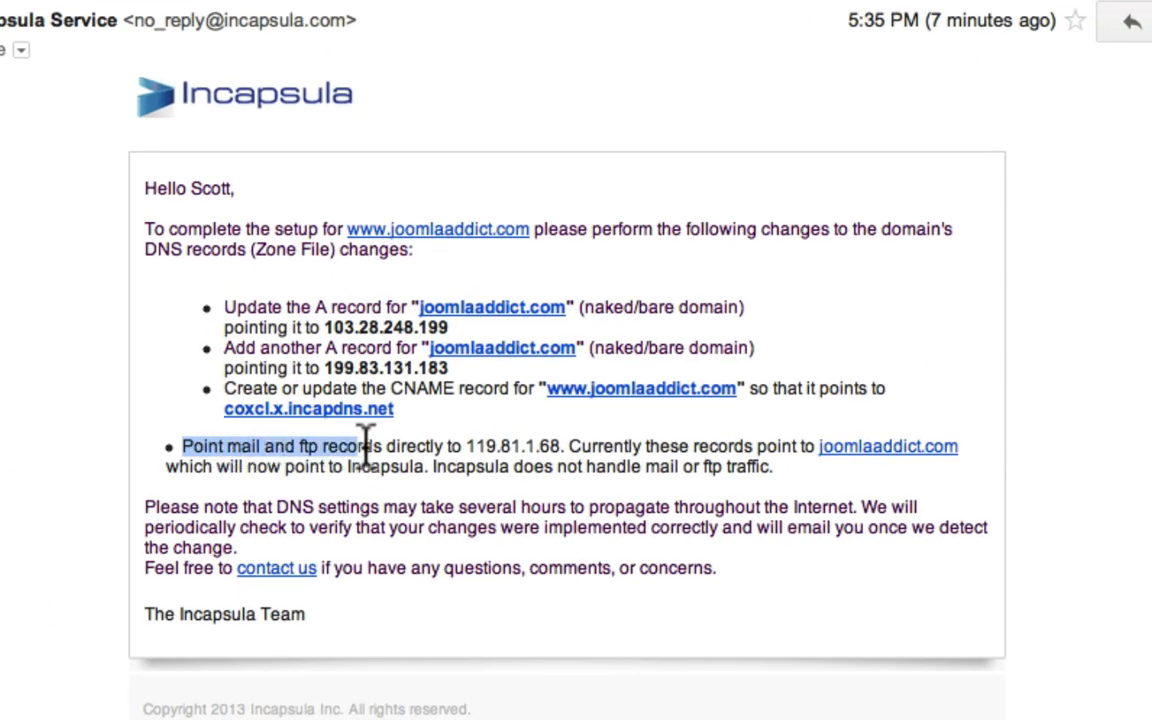
drag(366, 440, 515, 440)
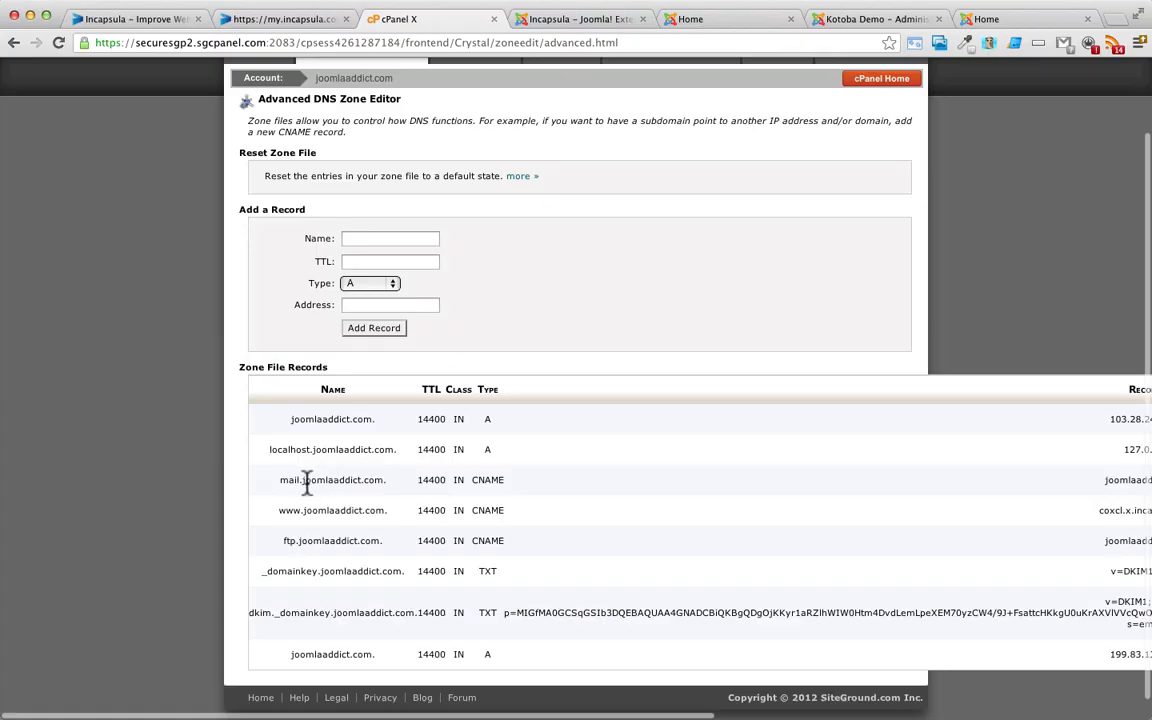
- In cPanel's zone file, point the mail.joomlaaddict.com. CNAME record to 119.81.1.68 and save the record
scroll(300, 485, right, 10)
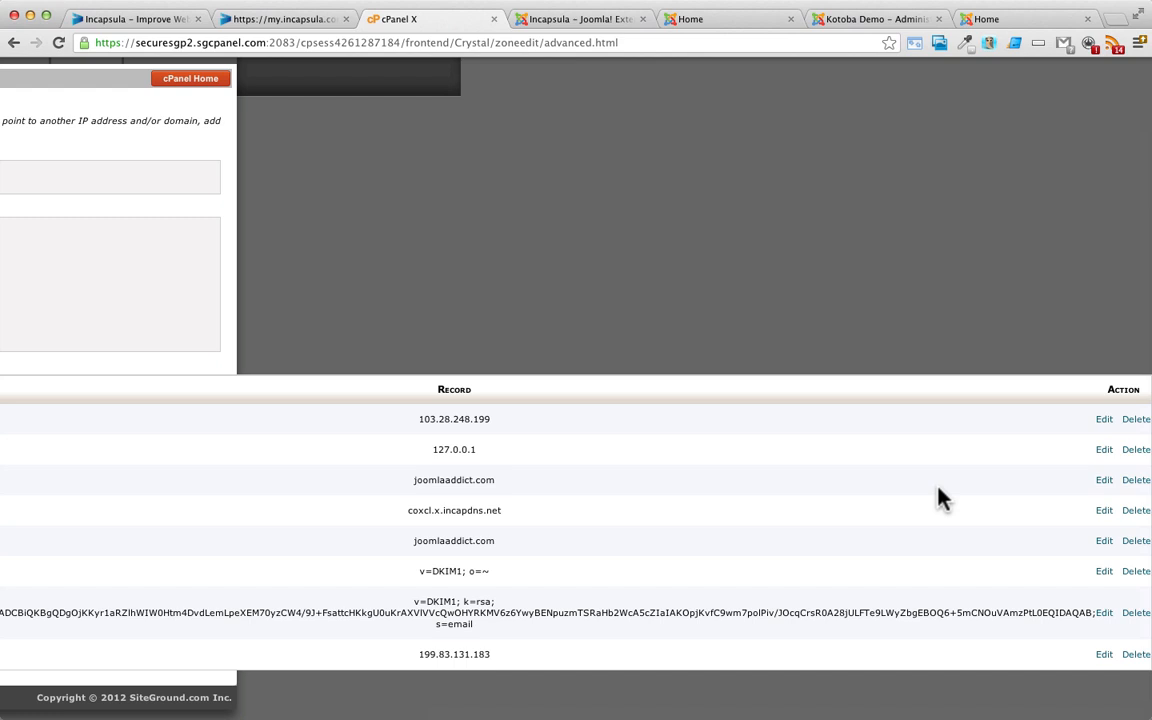
click(1104, 480)
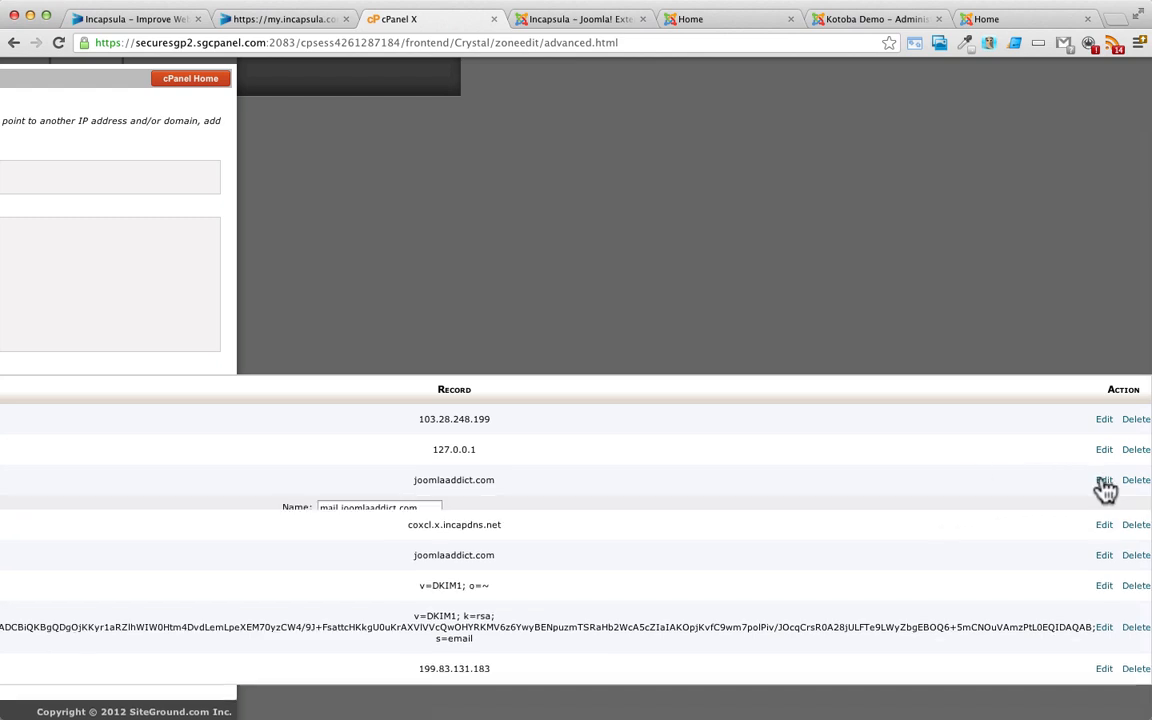
triple_click(398, 585)
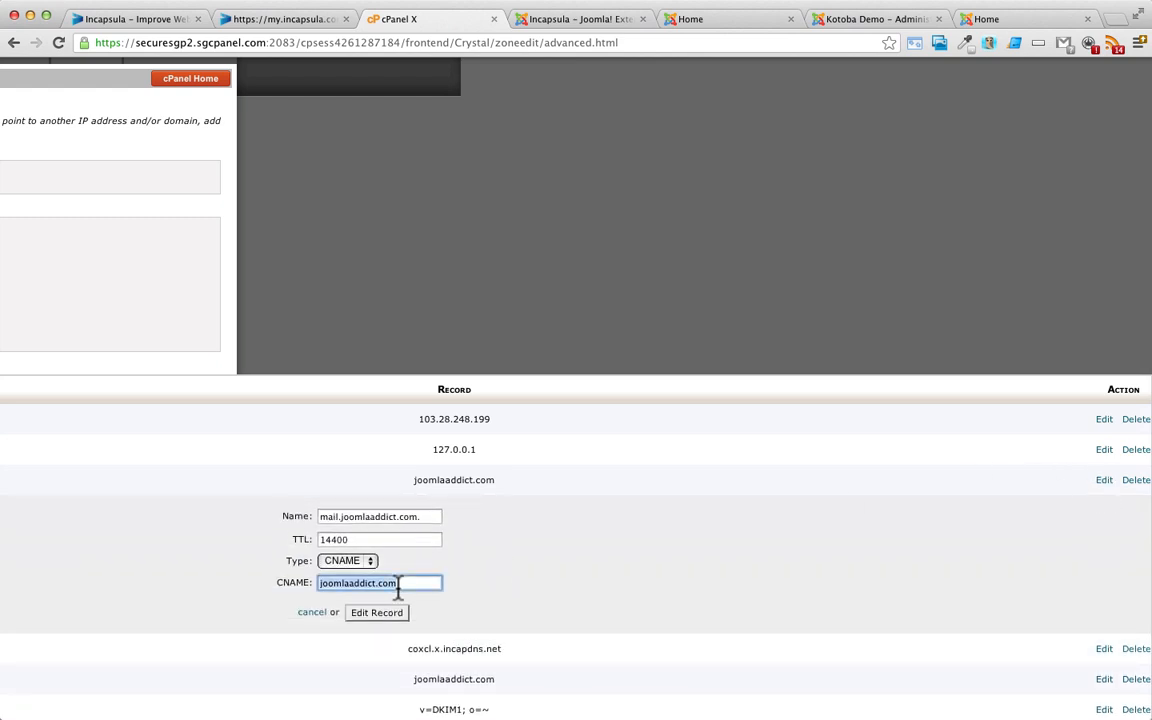
text(119.81.1.68)
click(388, 615)
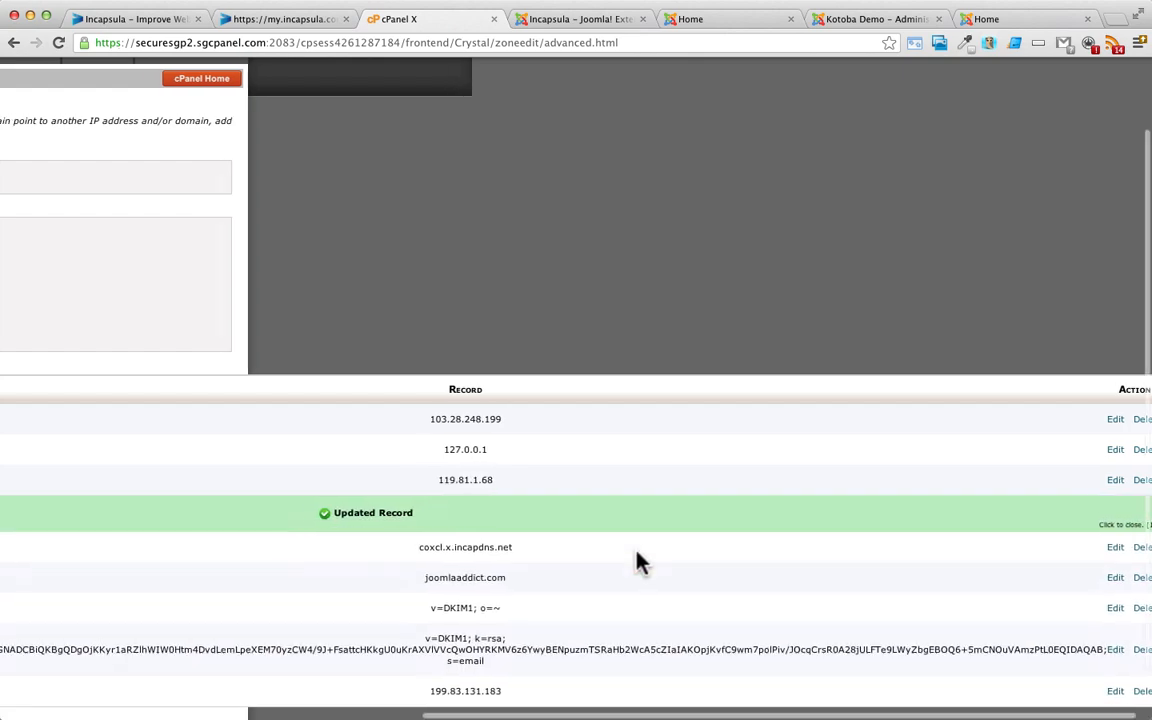
scroll(640, 562, left, 10)
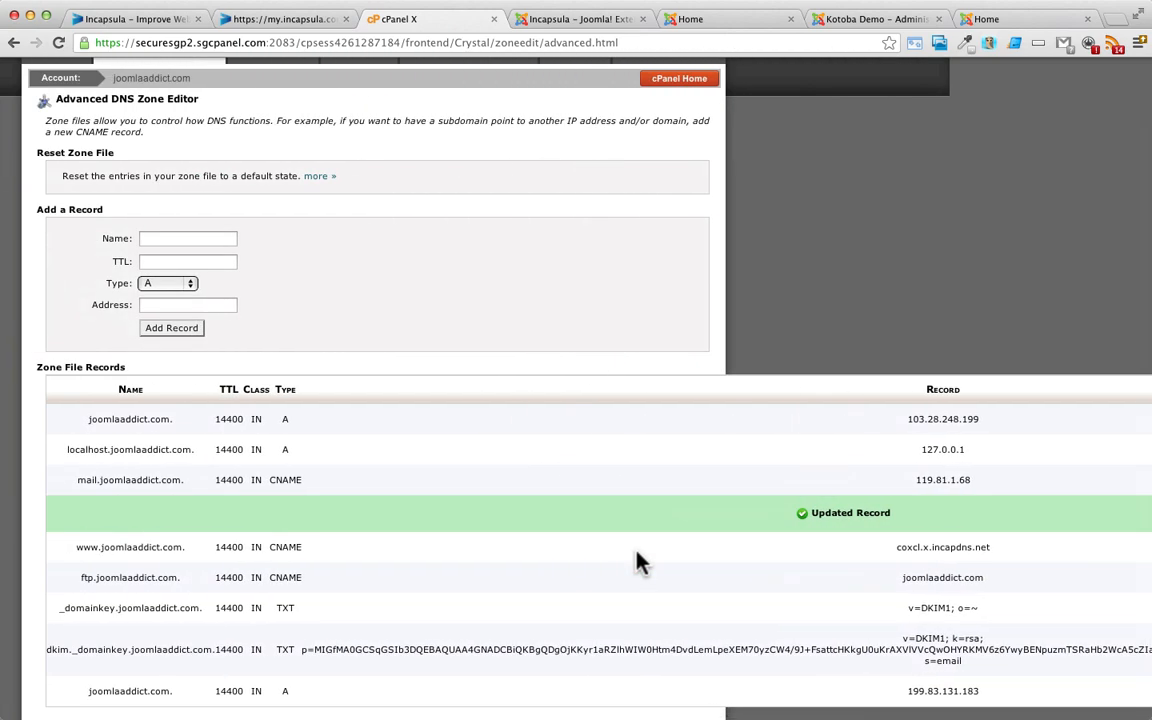
- Point the ftp.joomlaaddict.com. CNAME record to 119.81.1.68, save it, and look over the zone file records
scroll(540, 550, down, 1)
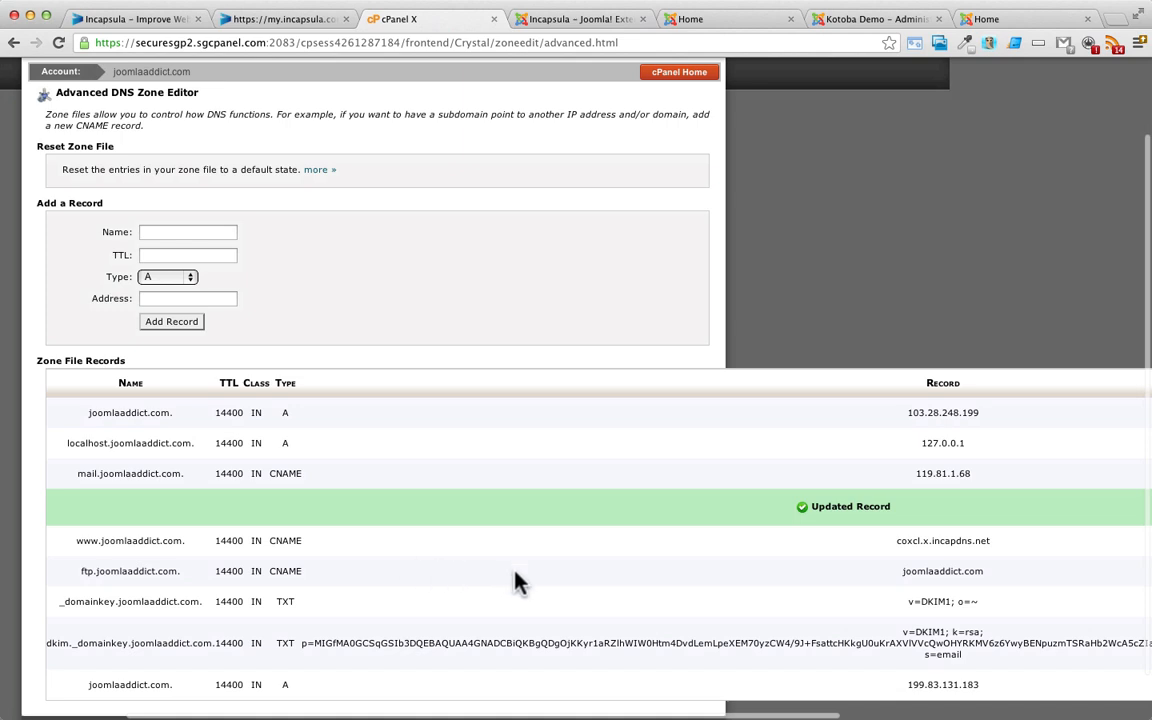
scroll(517, 582, right, 10)
click(1104, 571)
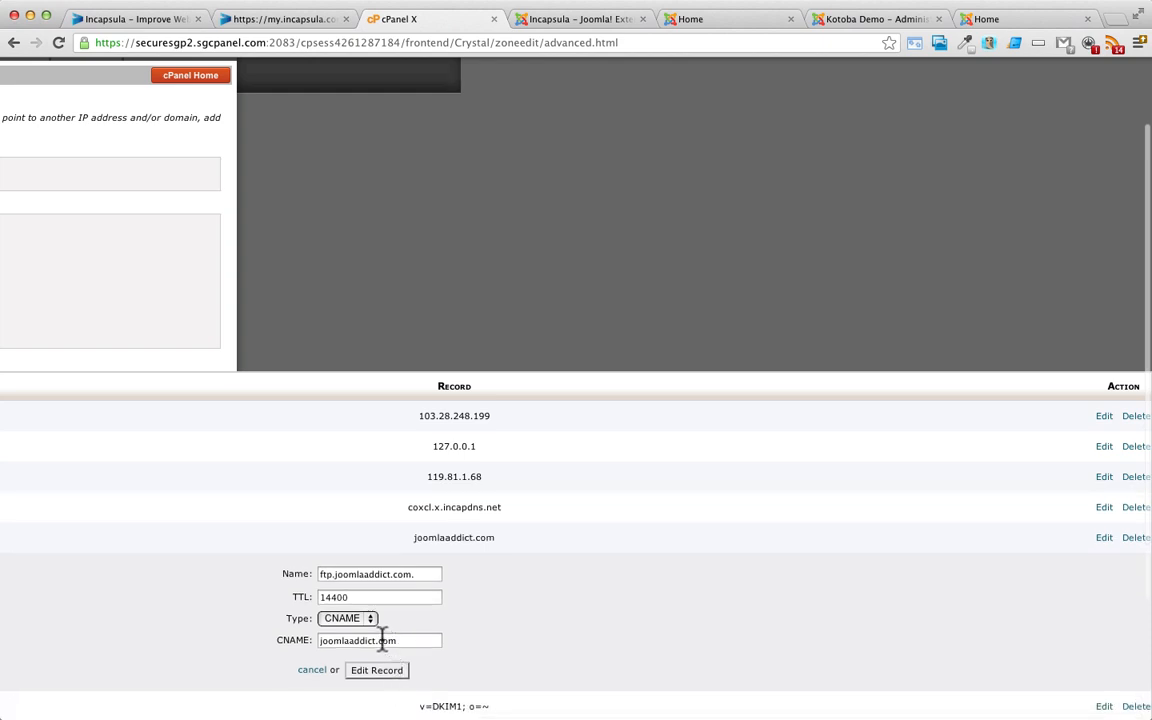
click(382, 640)
double_click(382, 640)
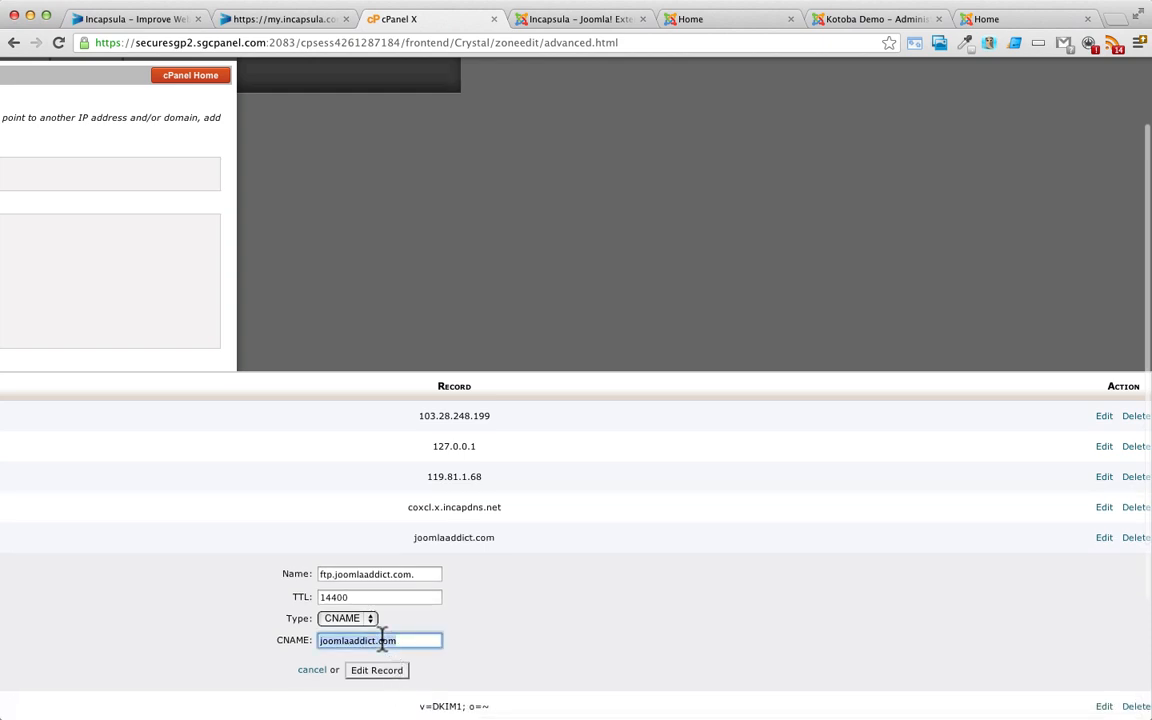
text(119.81.1.68)
click(385, 672)
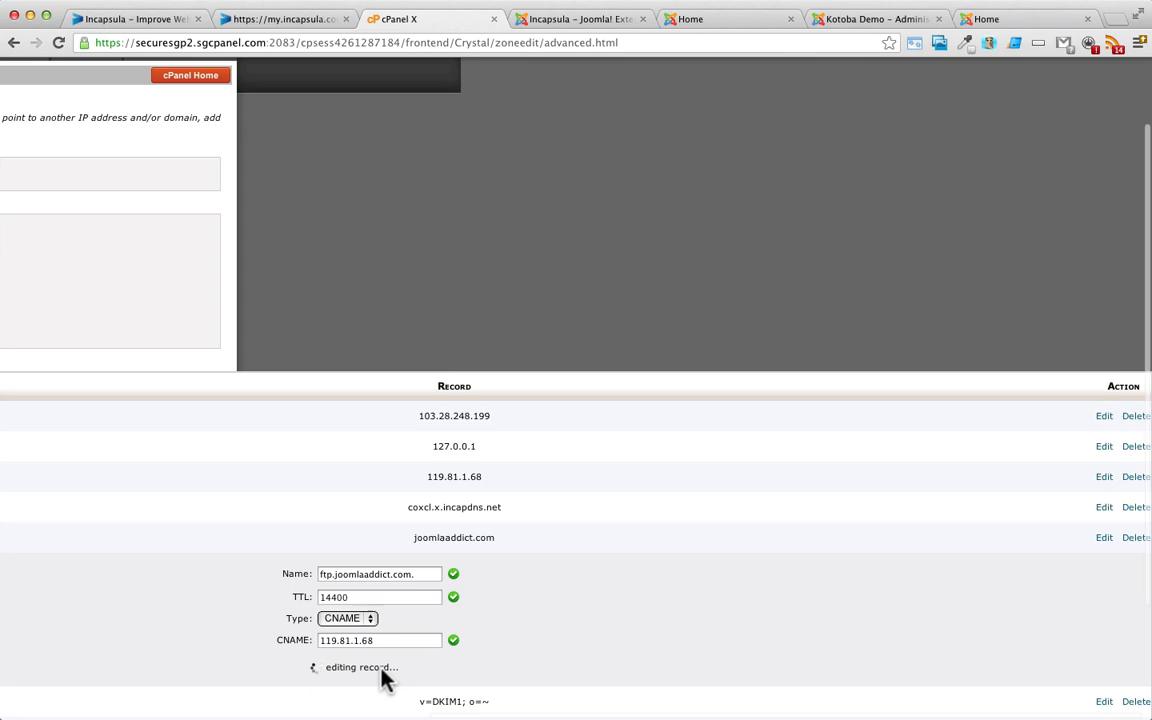
scroll(466, 571, left, 7)
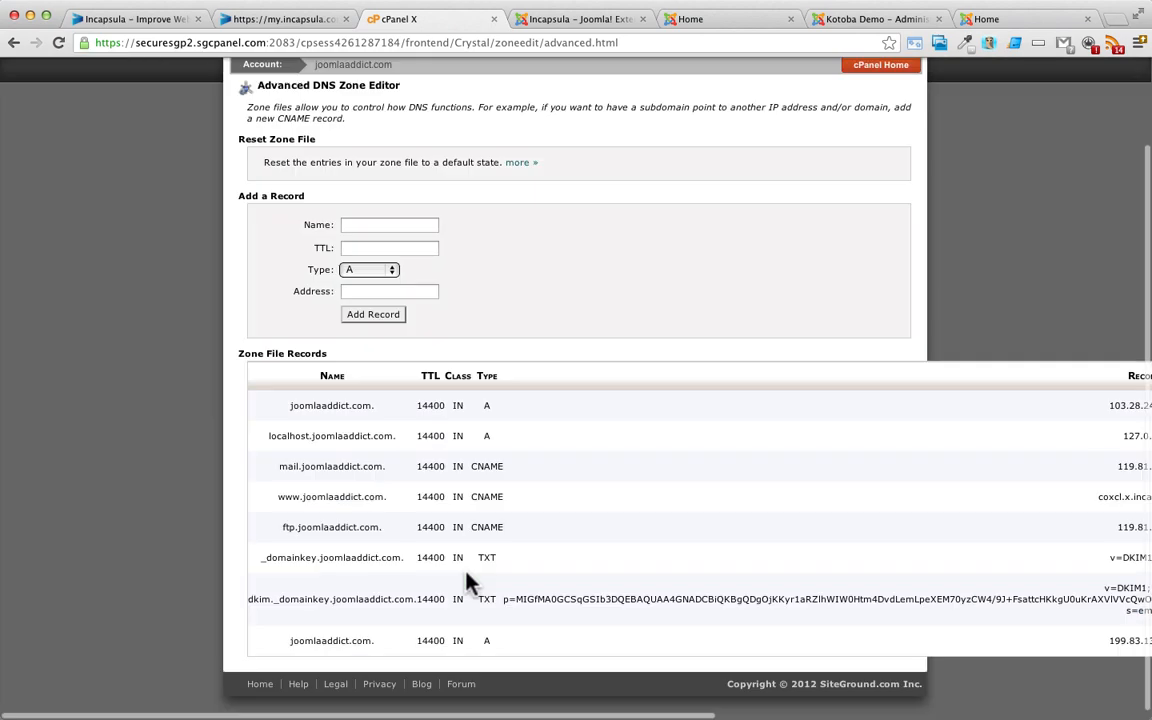
scroll(466, 571, up, 1)
scroll(466, 576, up, 1)
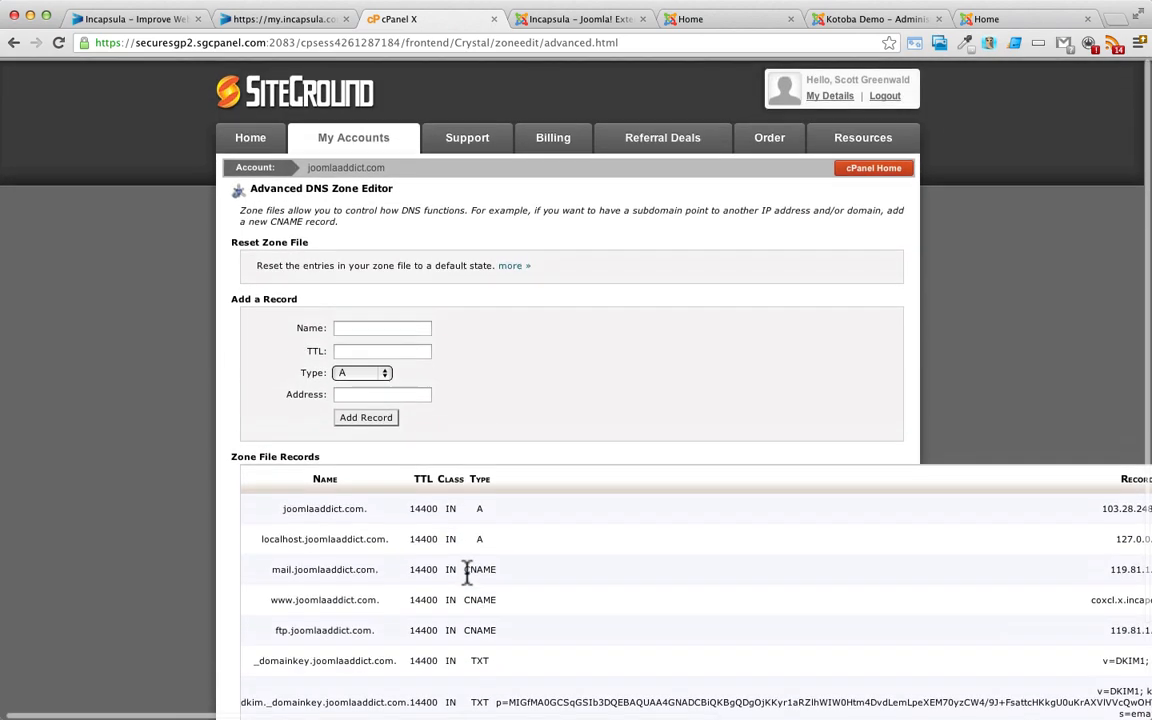
scroll(466, 576, right, 3)
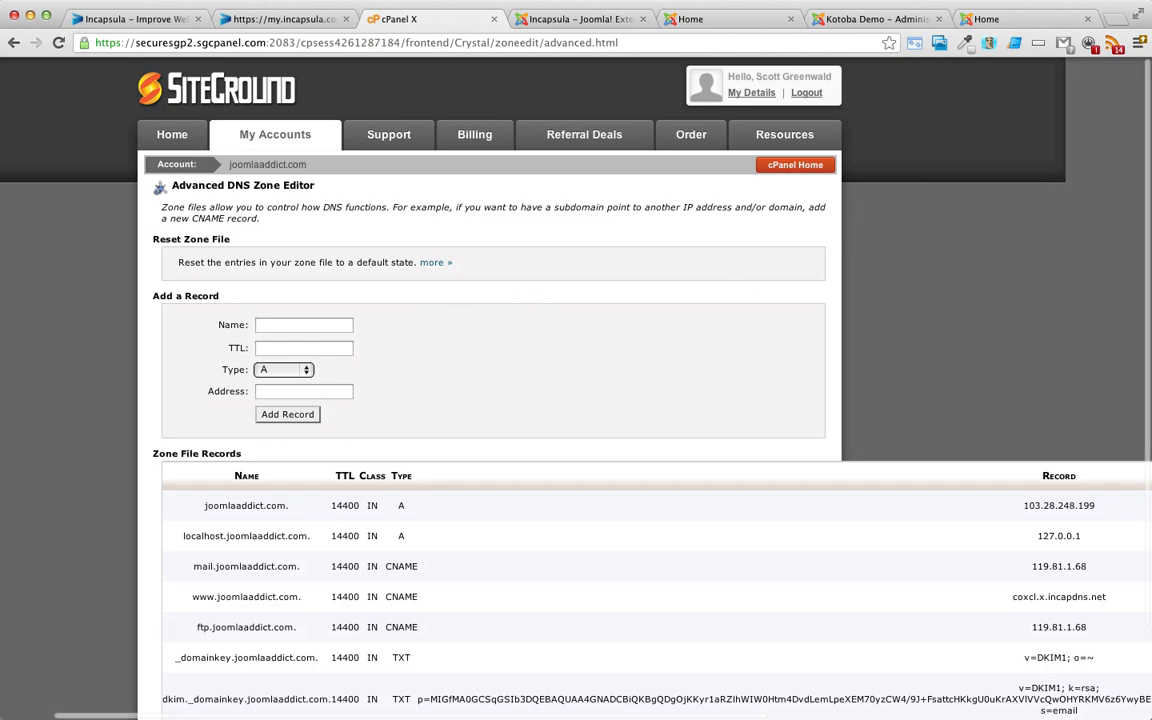
drag(1150, 240, 305, 42)
scroll(438, 466, up, 5)
scroll(438, 466, up, 10)
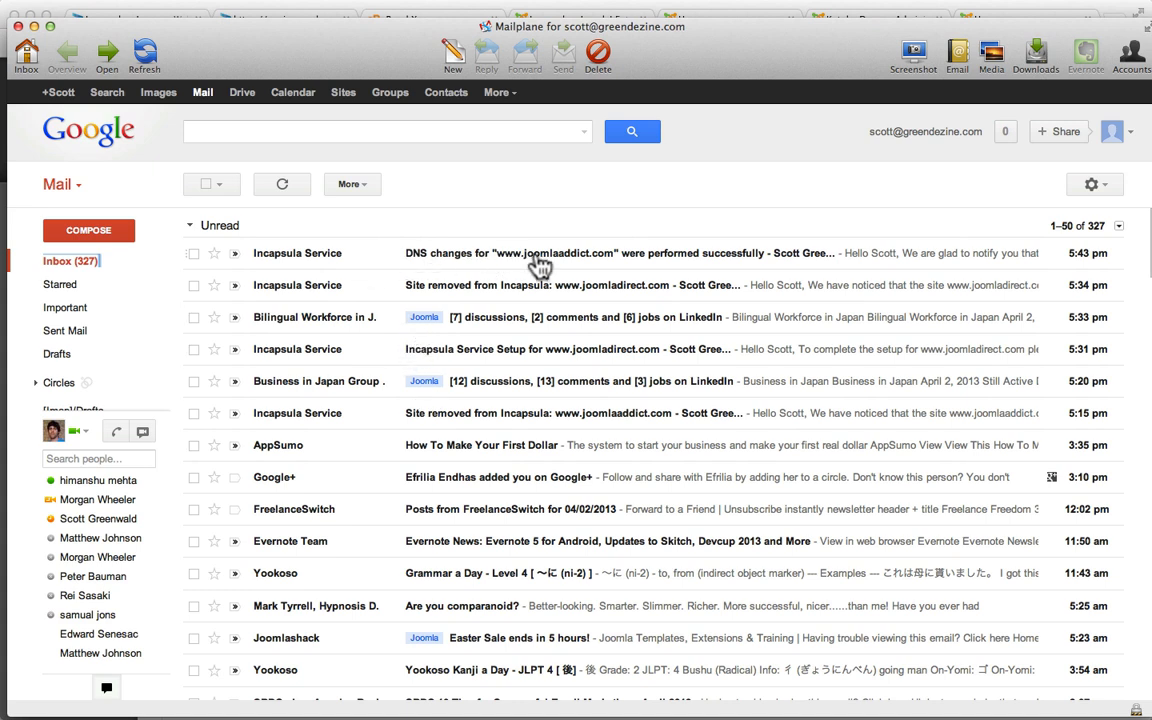
click(693, 262)
click(478, 298)
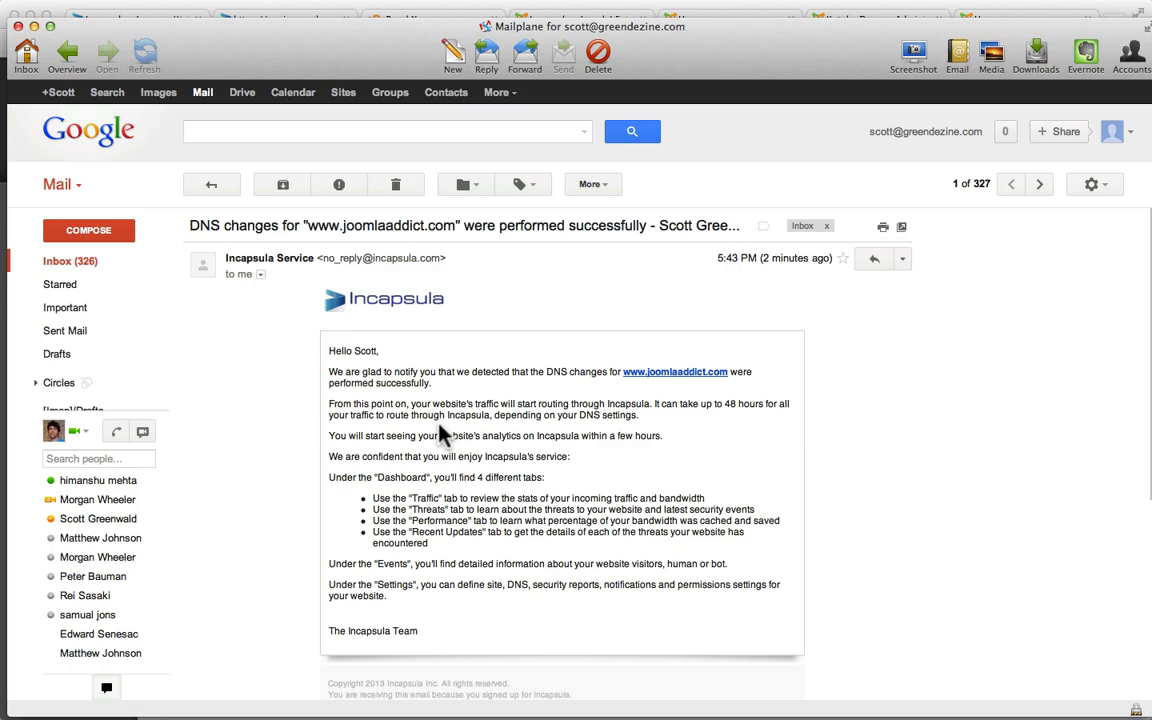
drag(228, 64, 1150, 84)
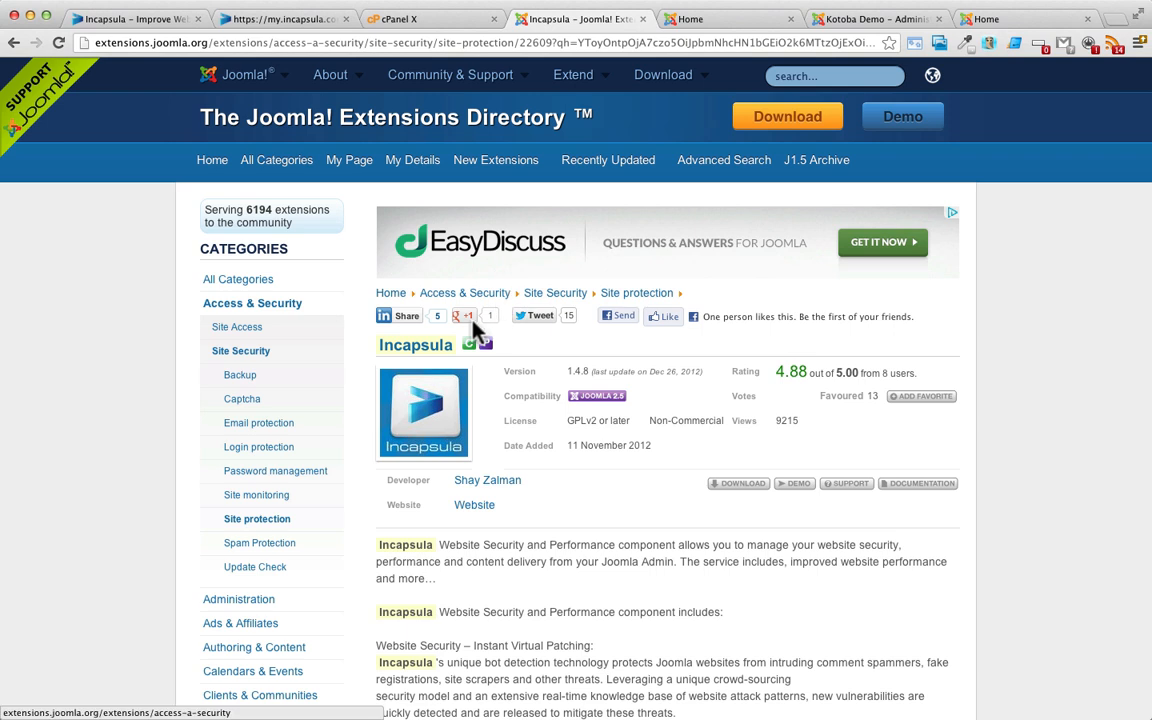
- From Incapsula's listing in the Joomla Extensions Directory, go to the vendor's download page and download the Incapsula for Joomla 1.4.8 package
scroll(727, 418, down, 1)
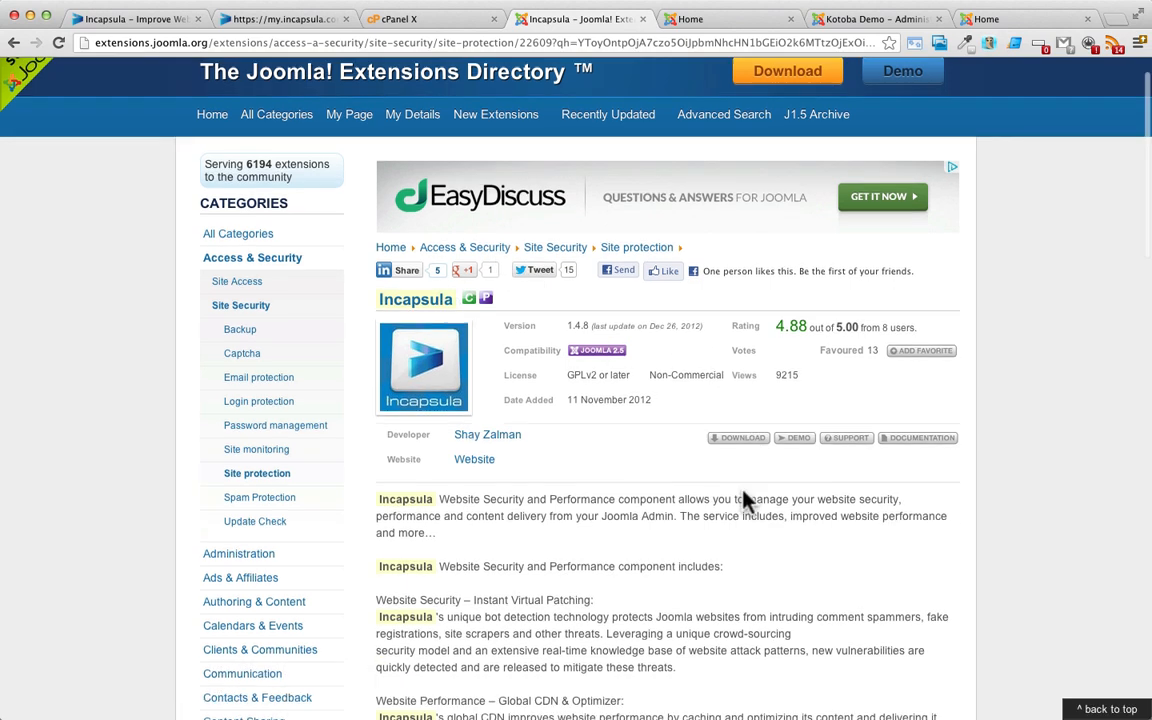
click(730, 445)
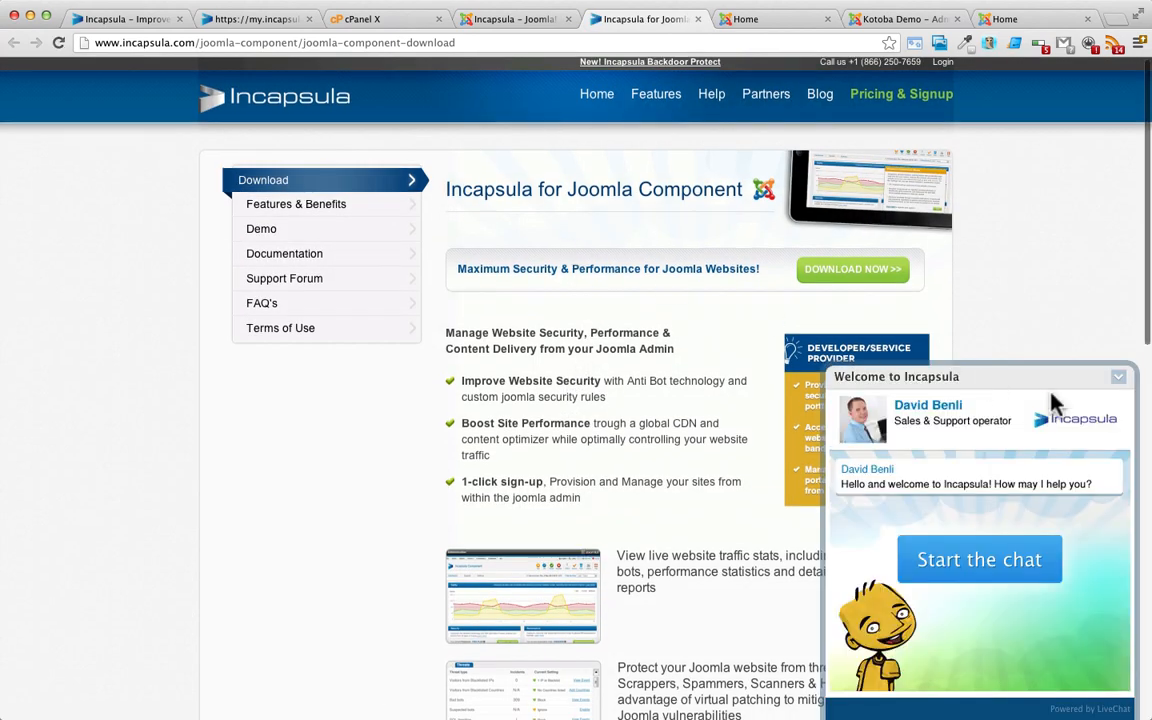
click(1119, 381)
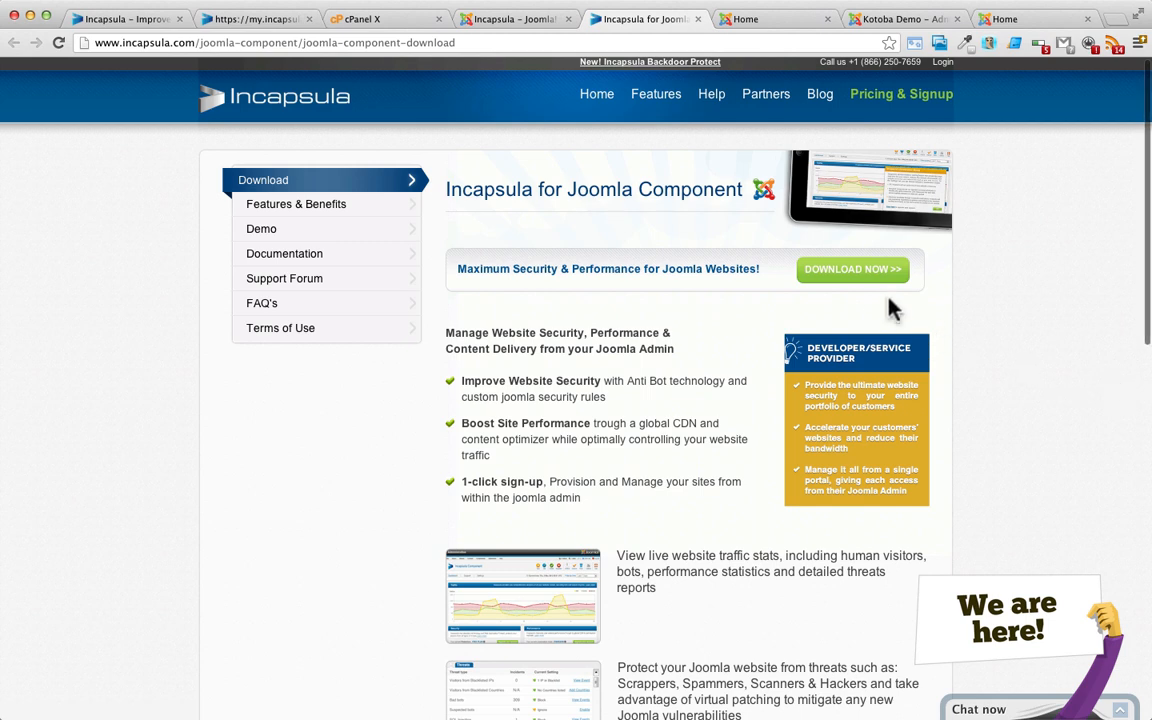
click(859, 273)
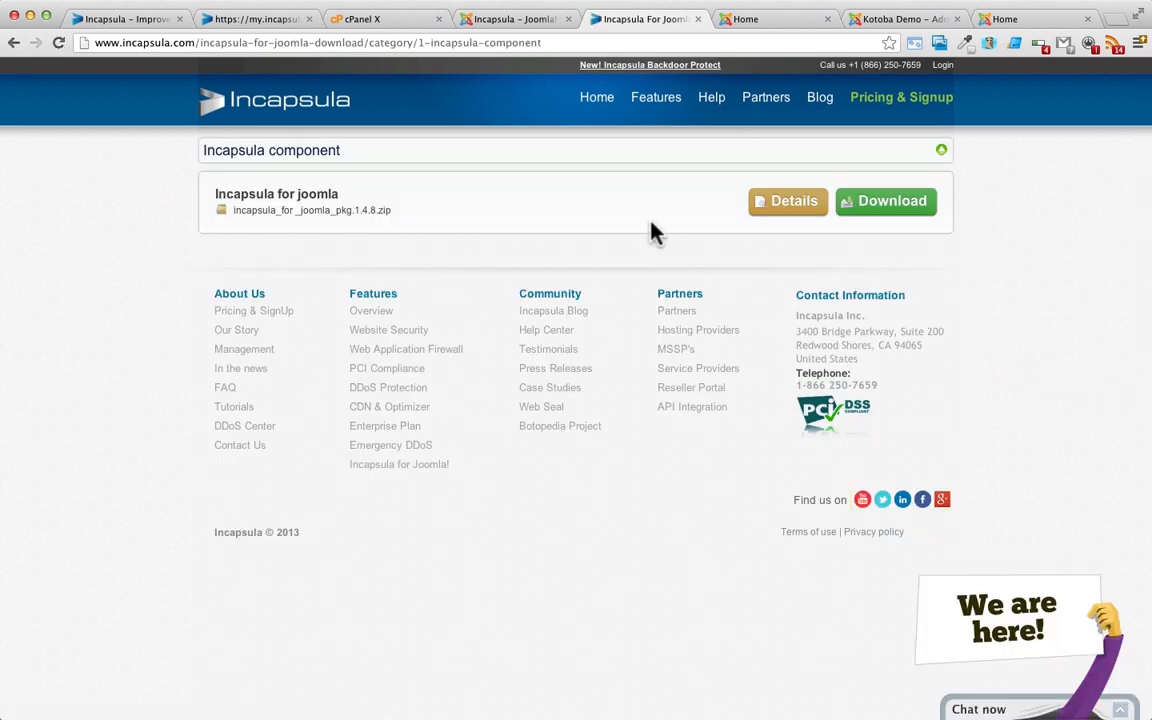
click(866, 214)
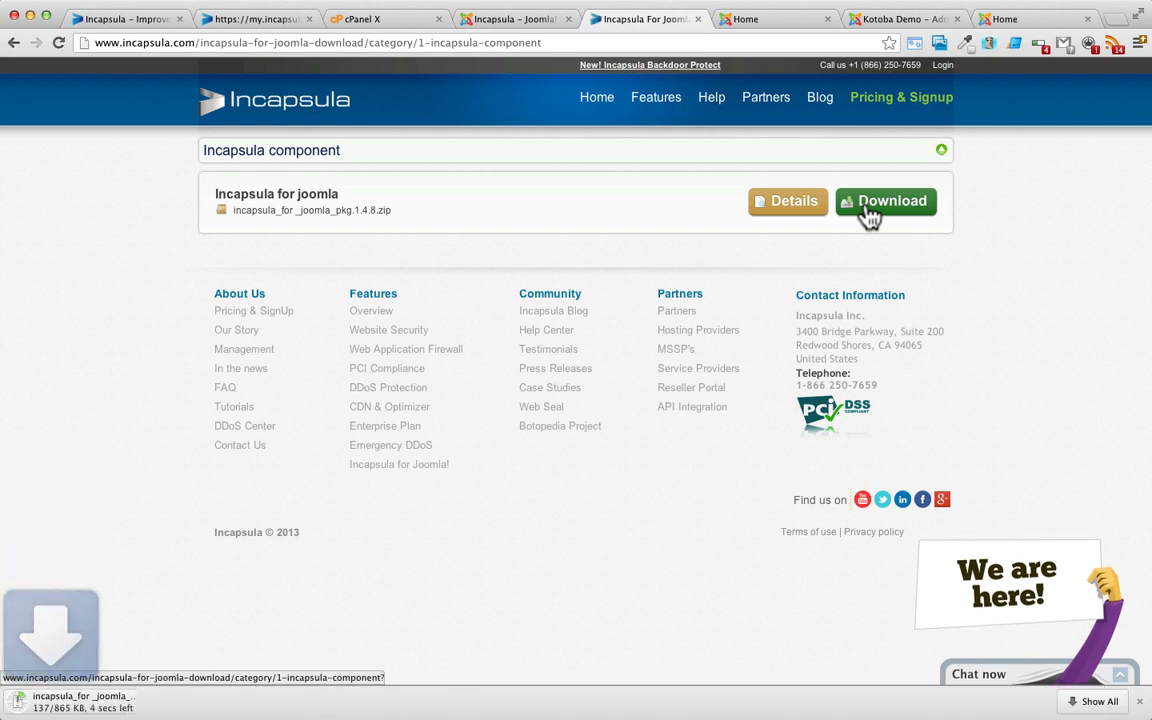
- Glance at the joomlaaddict.com home page and switch to the site's Joomla administration control panel
key(ctrl+Tab)
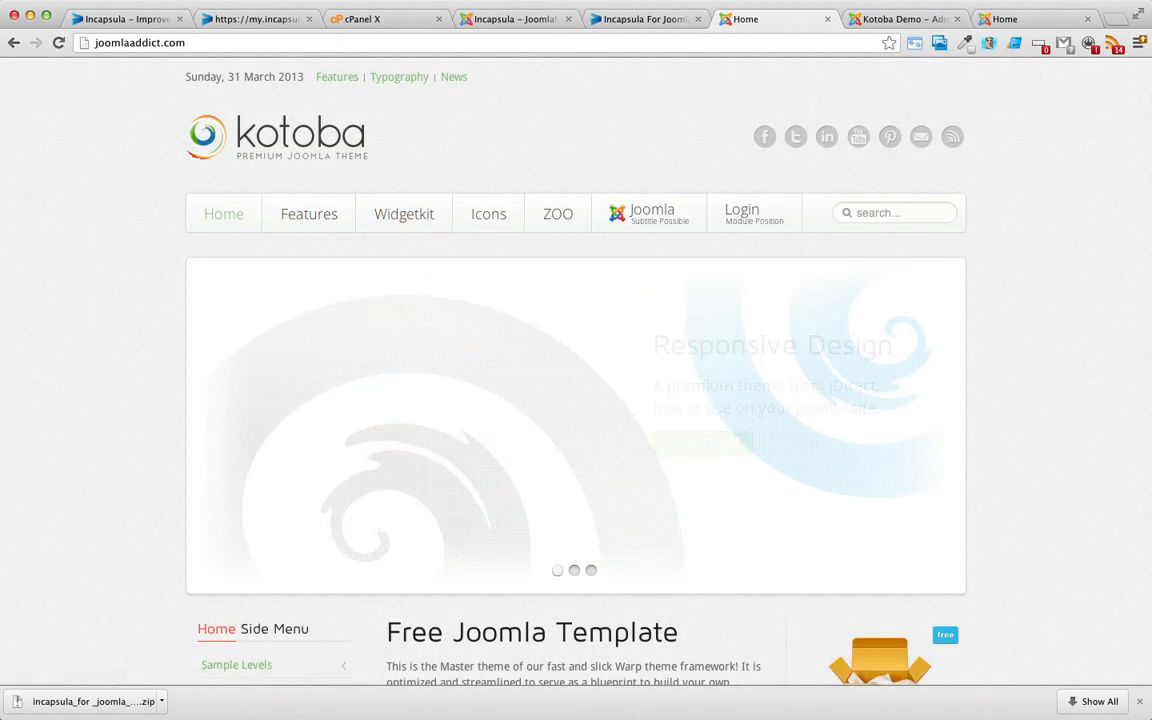
scroll(576, 370, down, 1)
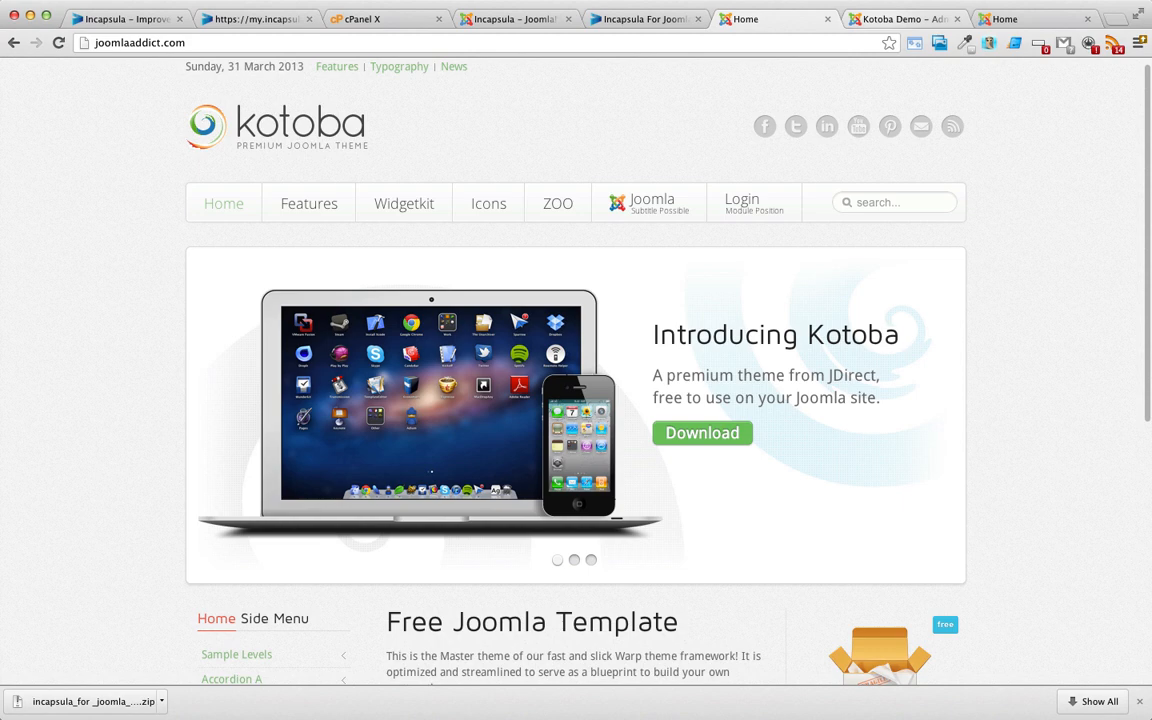
key(ctrl+Tab)
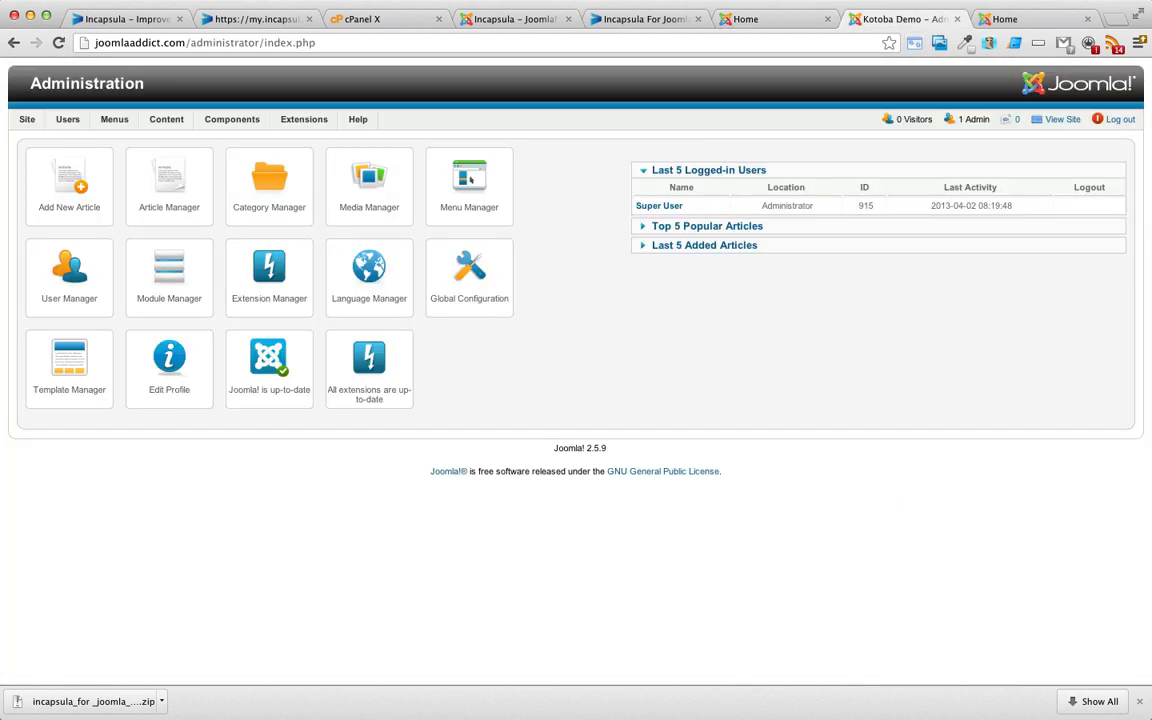
- Upload and install the downloaded Incapsula for Joomla 1.4.8 package from the Downloads folder through the Extension Manager
mouse_move(304, 119)
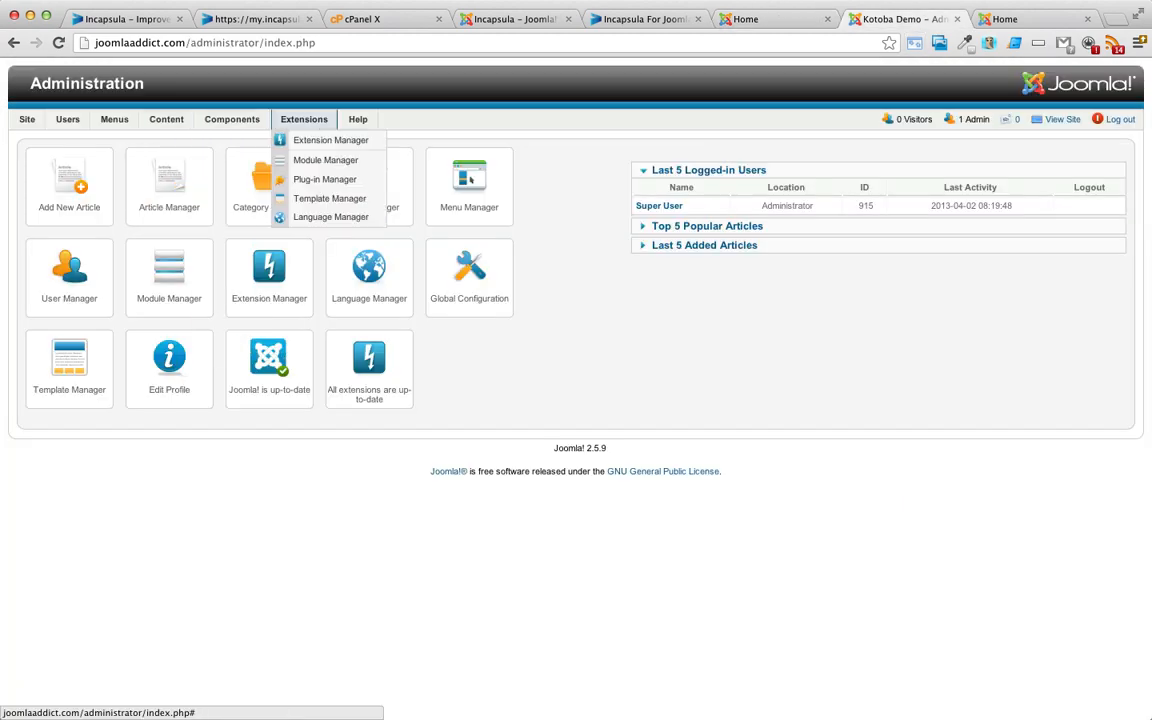
click(330, 140)
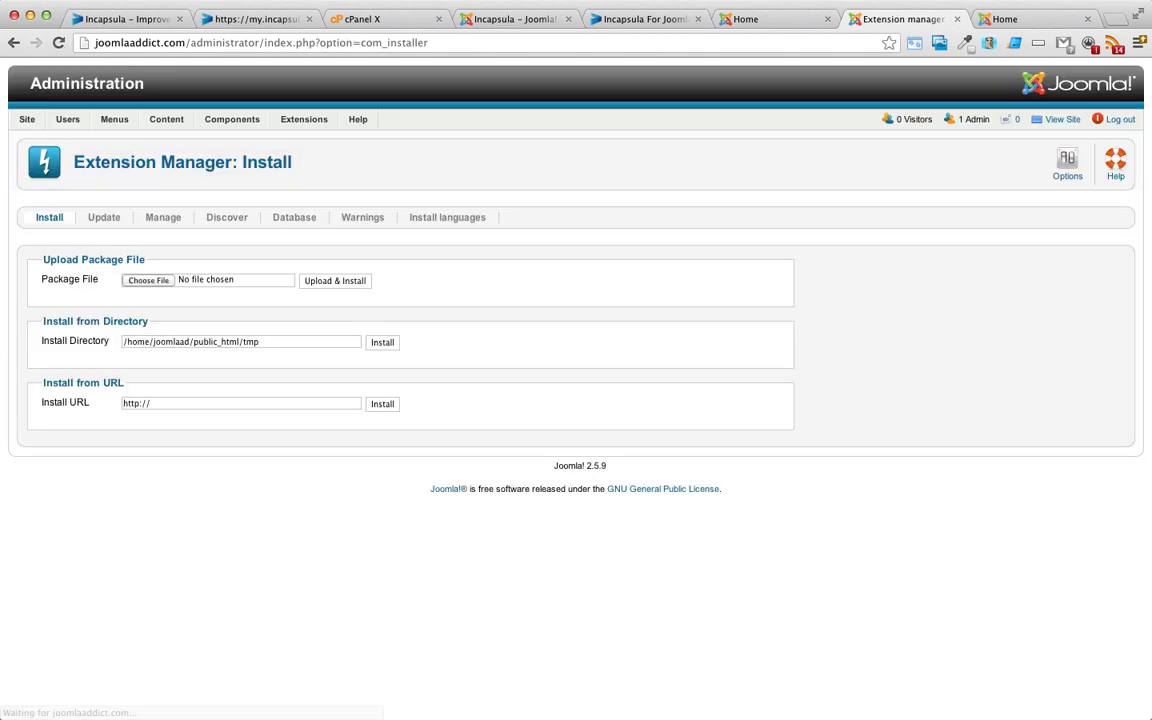
click(148, 280)
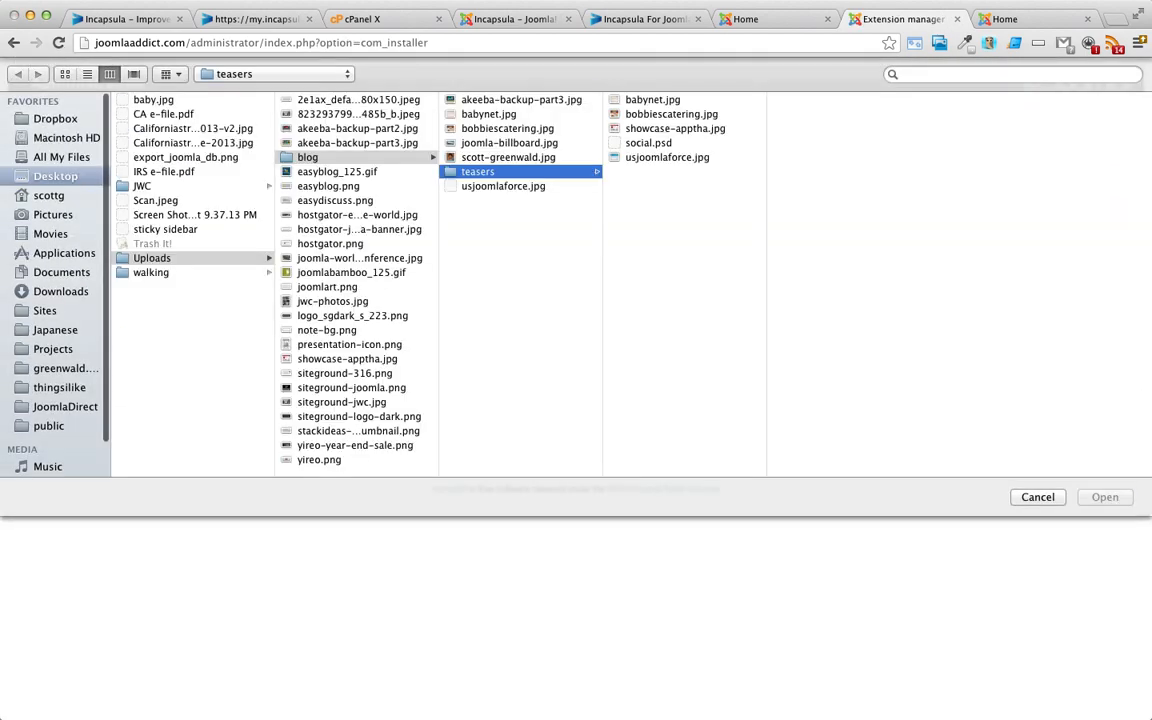
click(63, 291)
scroll(178, 138, down, 10)
double_click(178, 138)
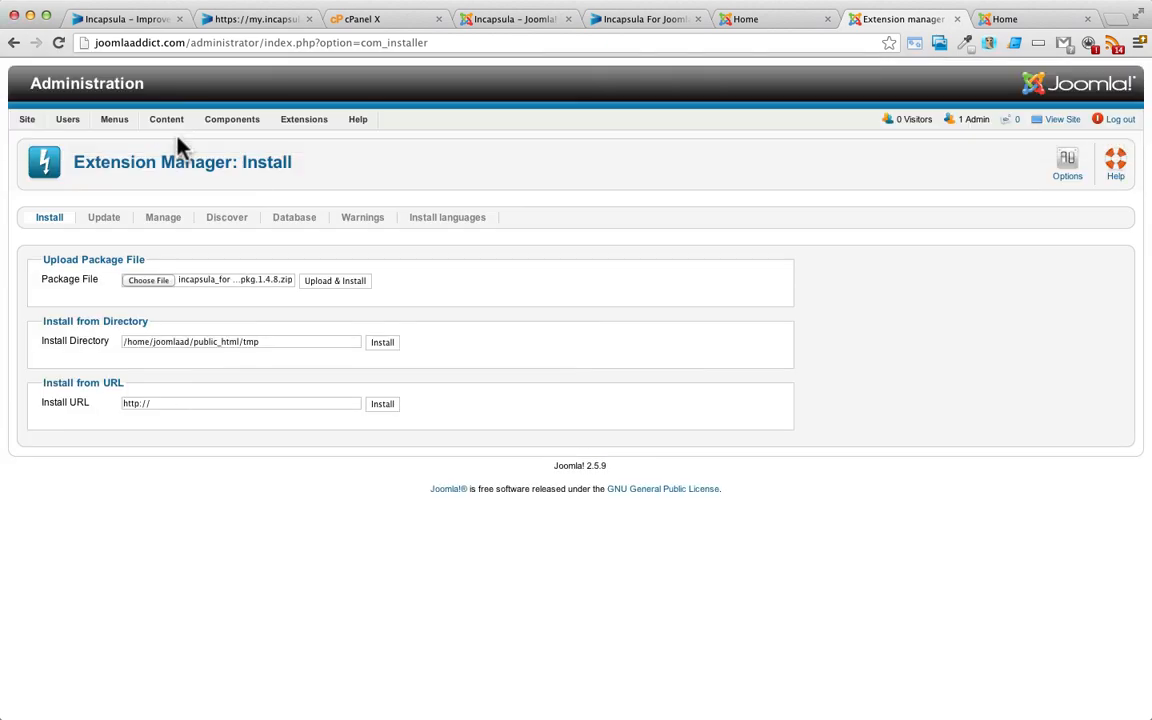
click(318, 283)
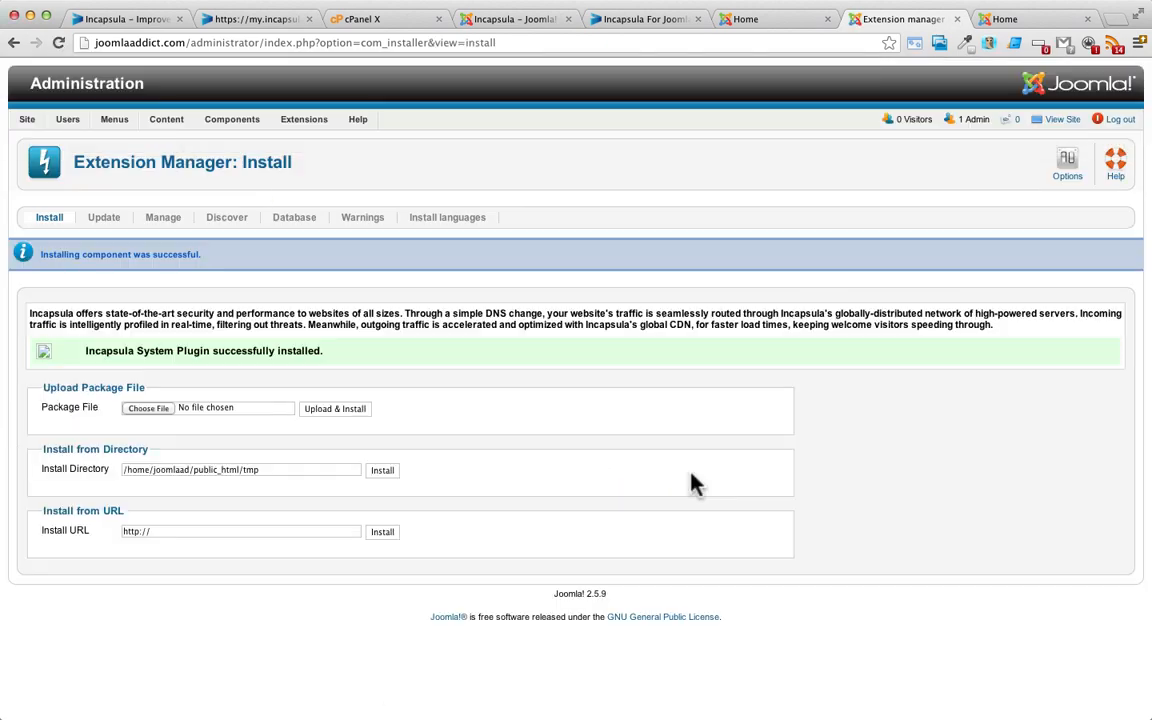
- Open the newly installed Incapsula component and go to its sign-in form for existing accounts
mouse_move(231, 121)
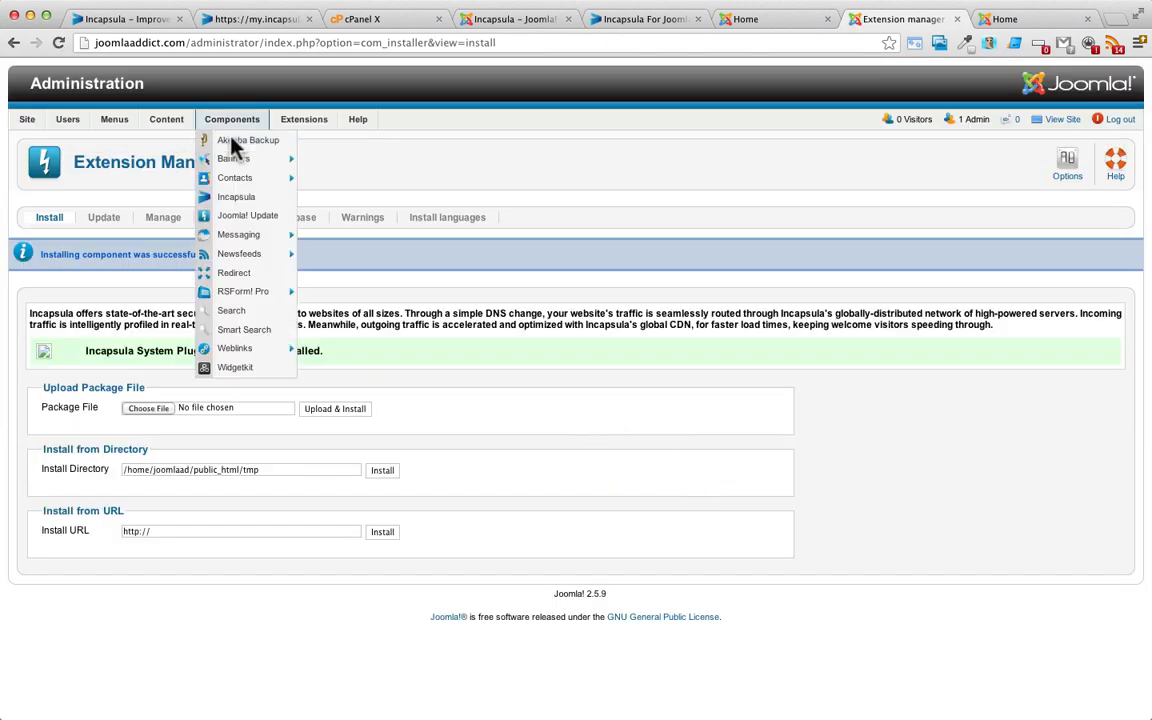
click(223, 197)
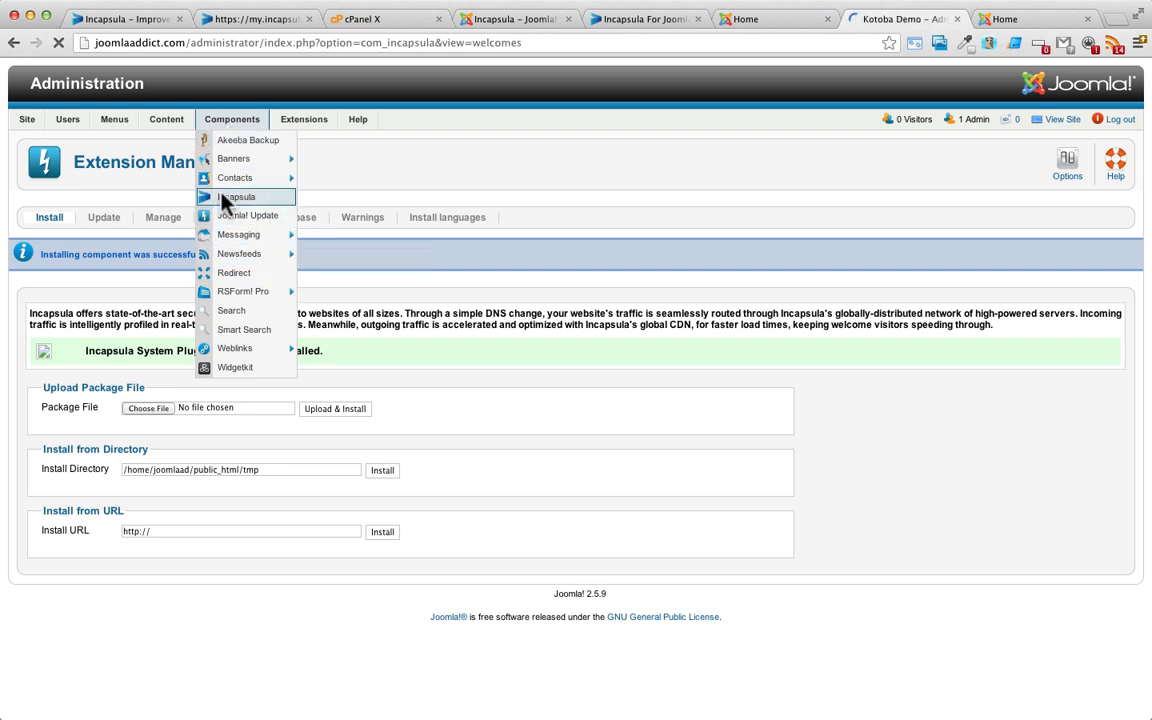
scroll(417, 337, down, 2)
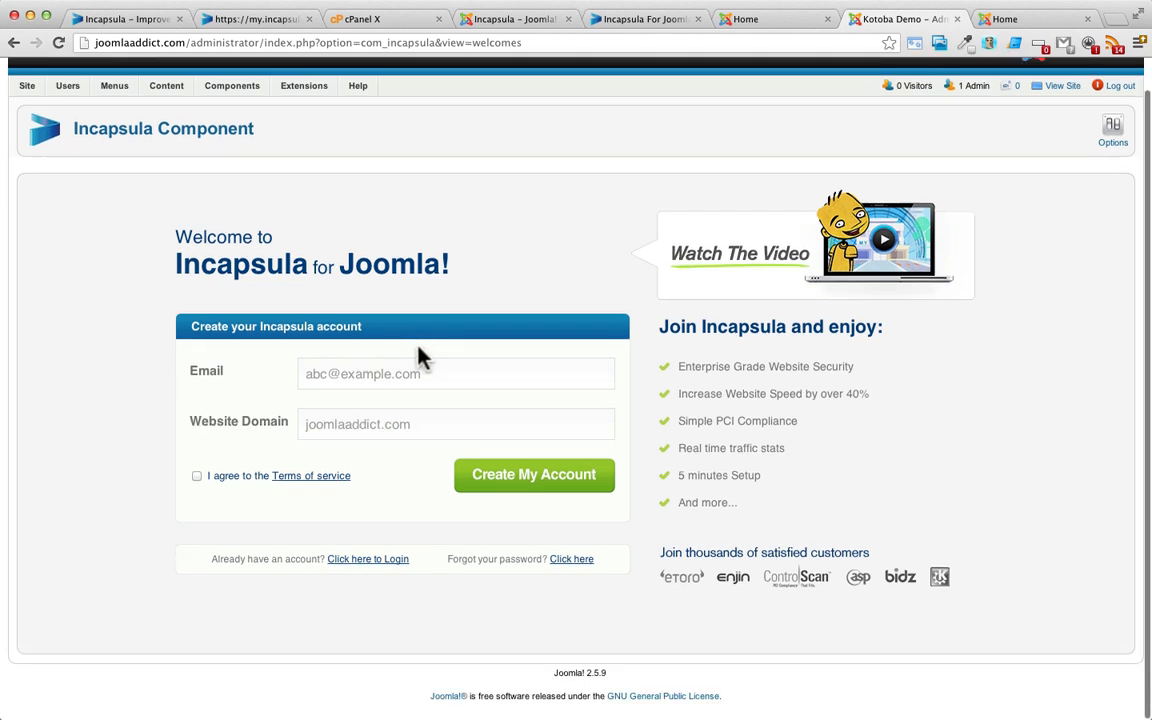
click(364, 563)
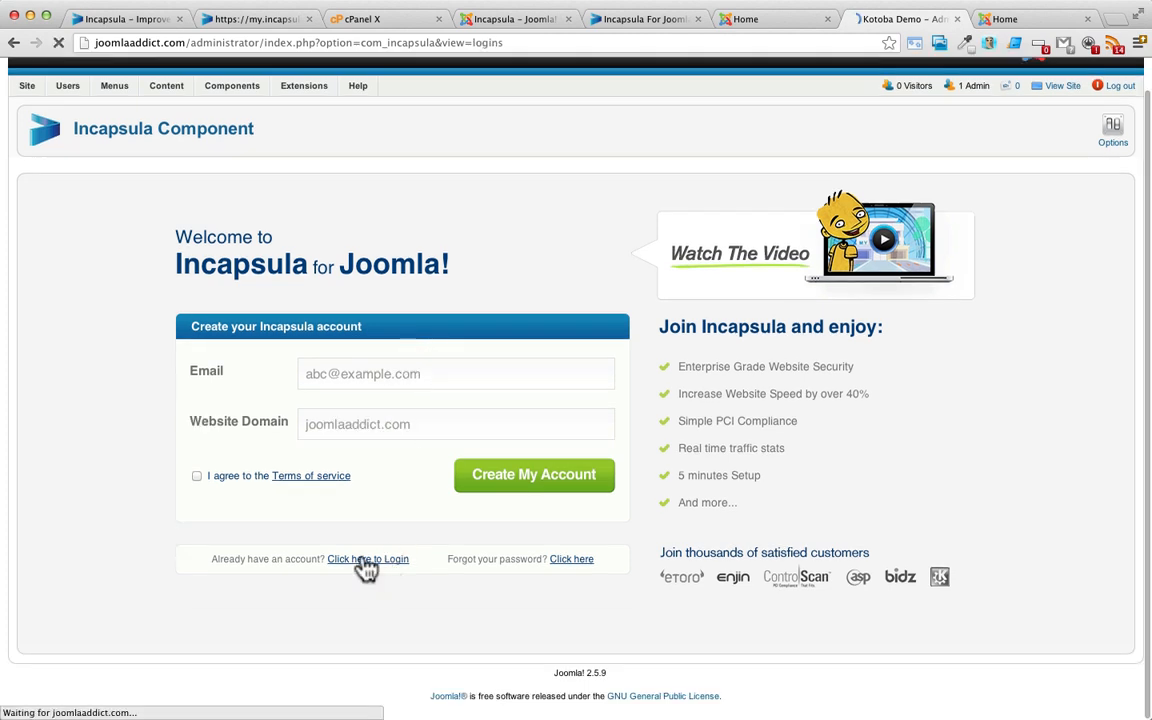
- Sign in to Incapsula with the account email and password, remembering this computer, and look over the component's dashboard
click(489, 419)
key(super+v)
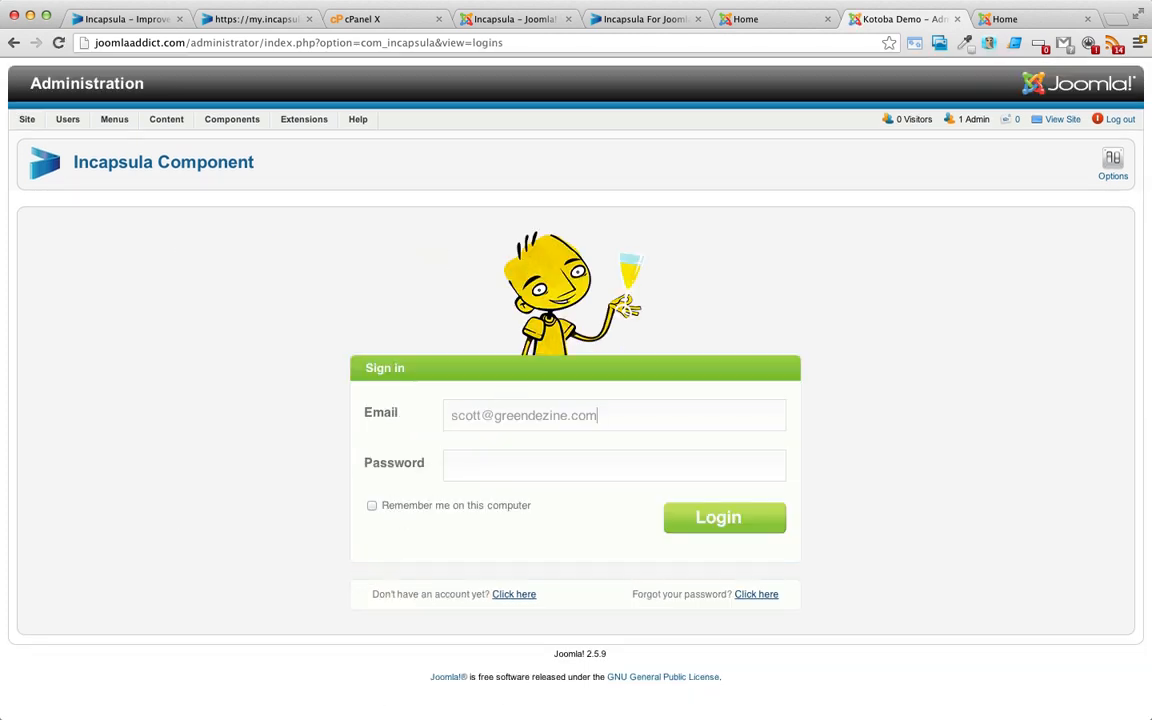
key(super+Tab)
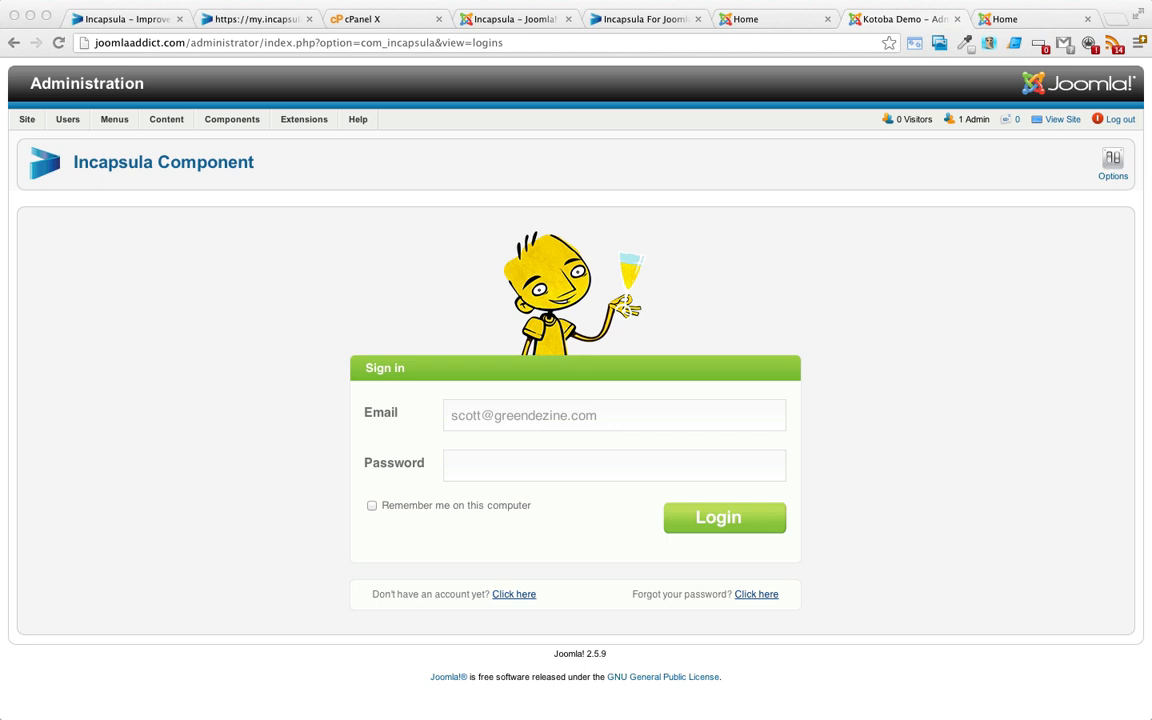
click(540, 463)
key(super+v)
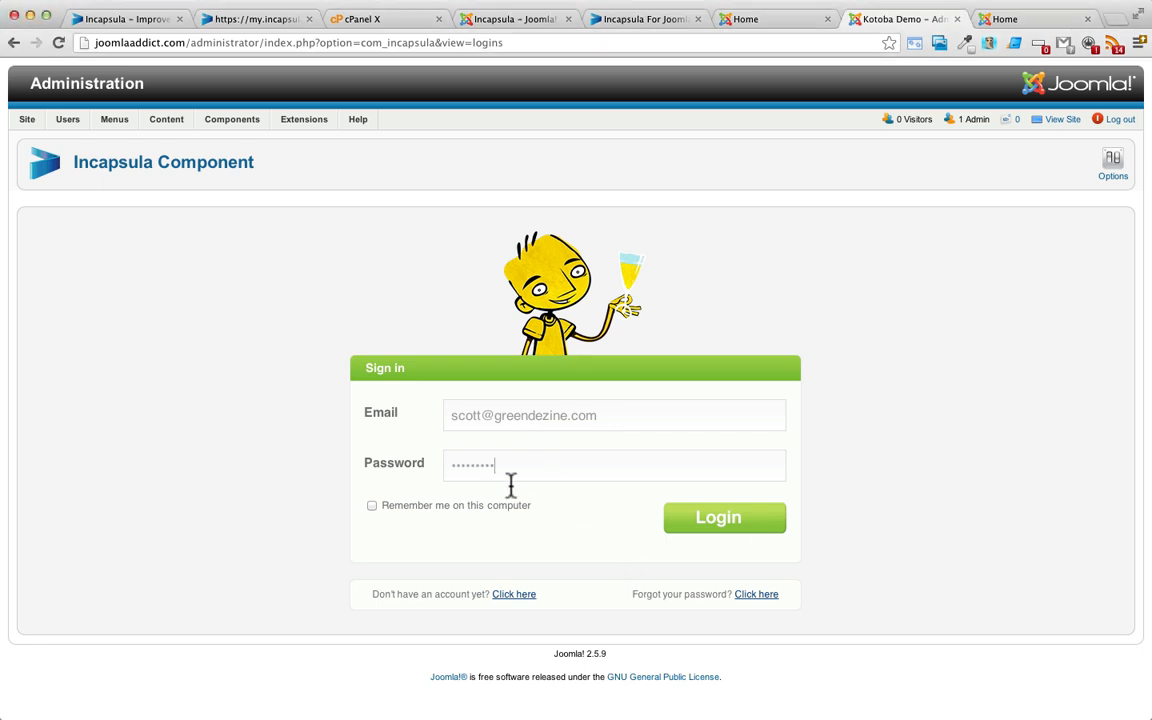
click(381, 507)
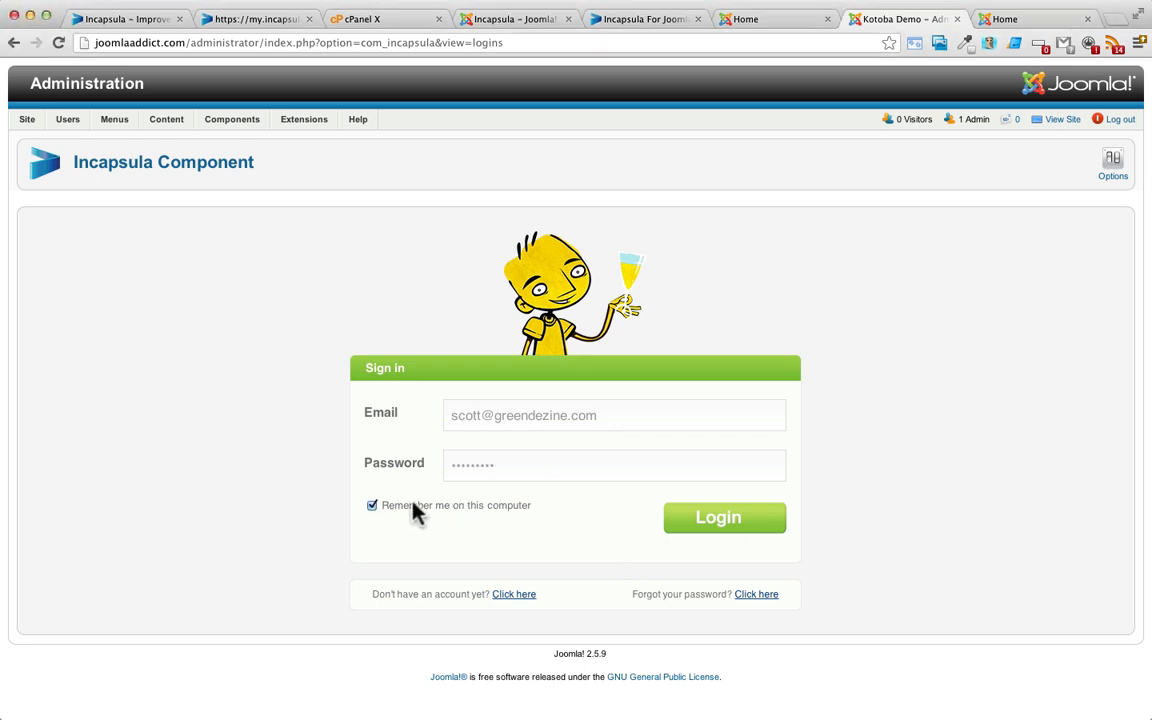
click(725, 518)
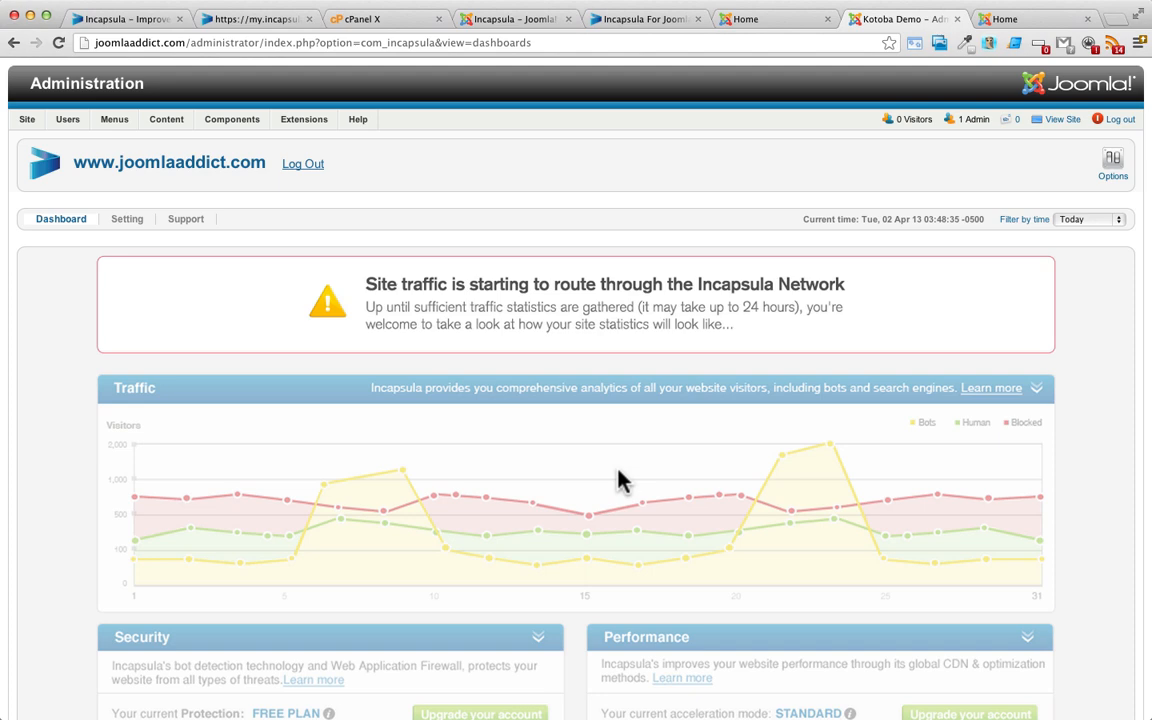
scroll(561, 404, down, 3)
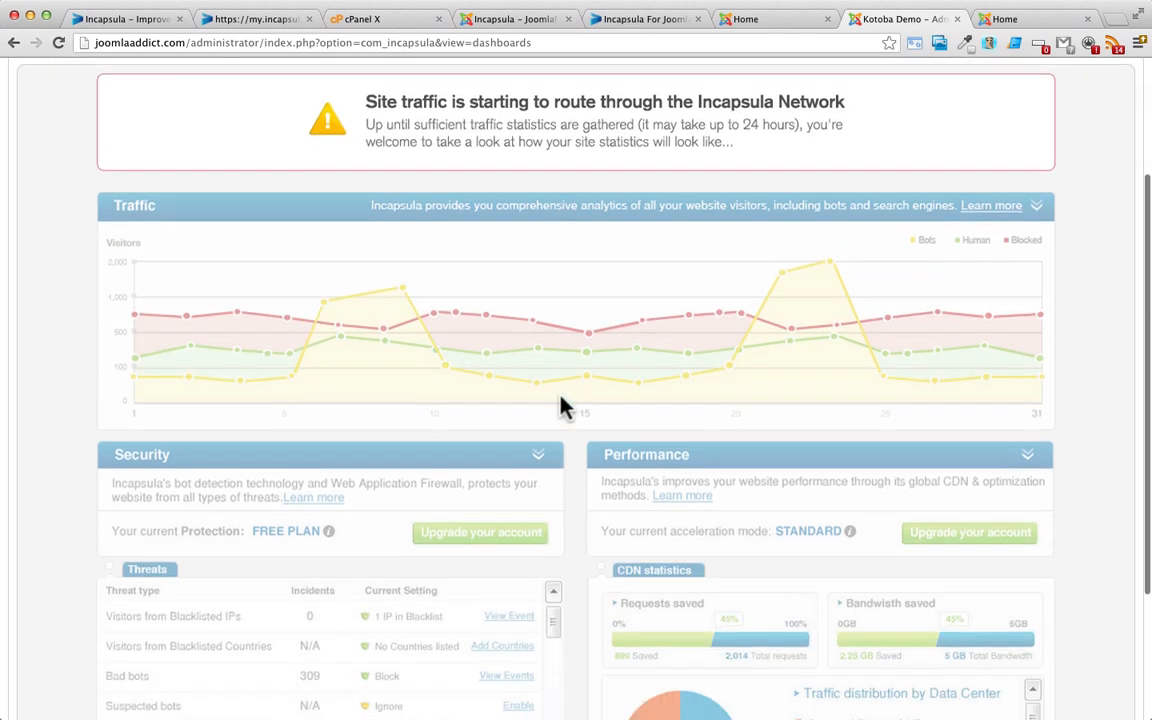
scroll(561, 404, up, 3)
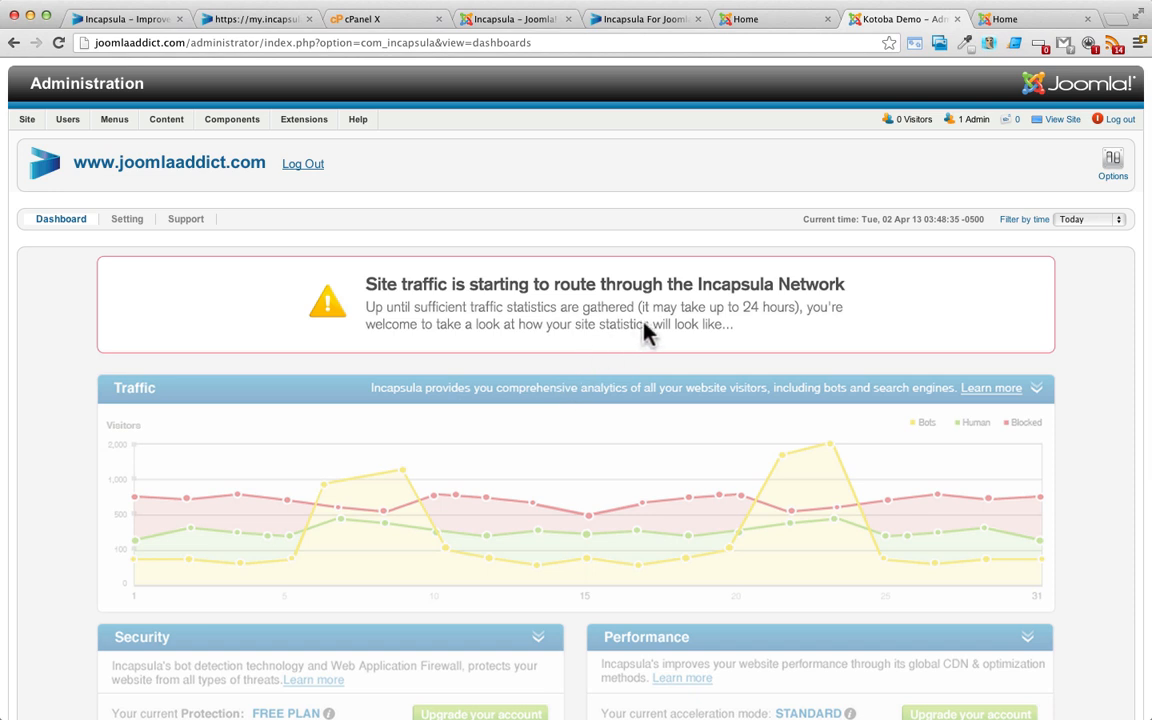
scroll(645, 333, down, 2)
scroll(645, 333, up, 2)
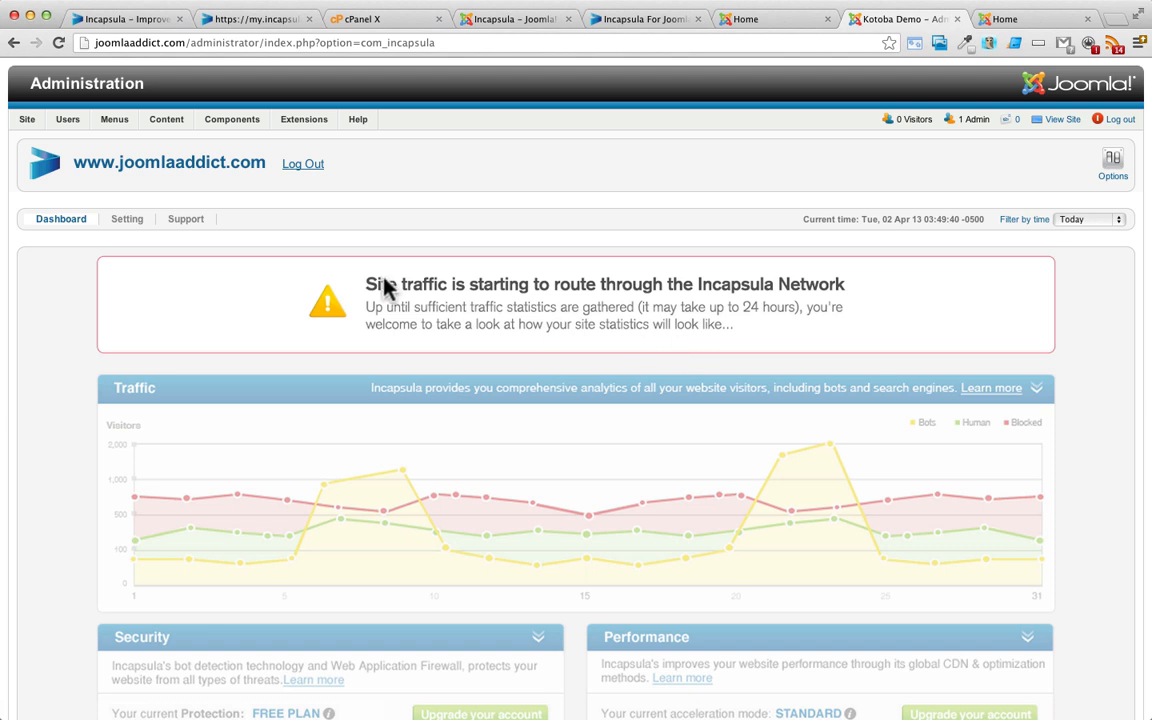
- Find the plg_system_incapsula plug-in in the Plug-in Manager and enable it
mouse_move(303, 124)
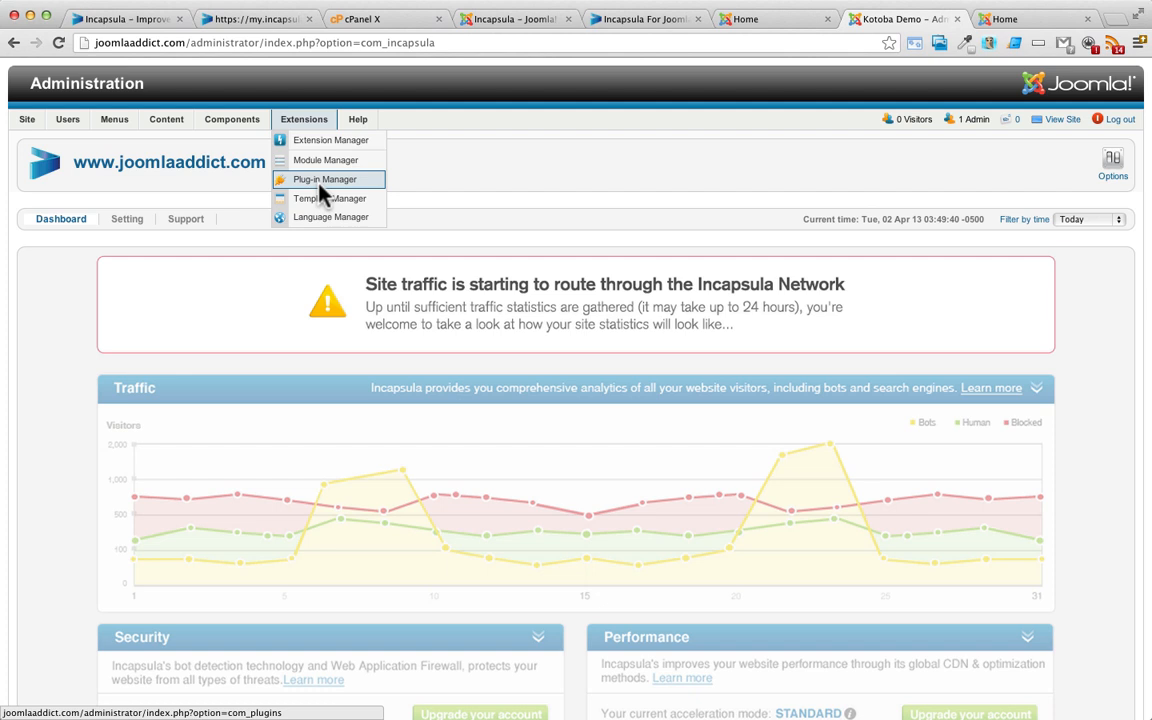
click(316, 186)
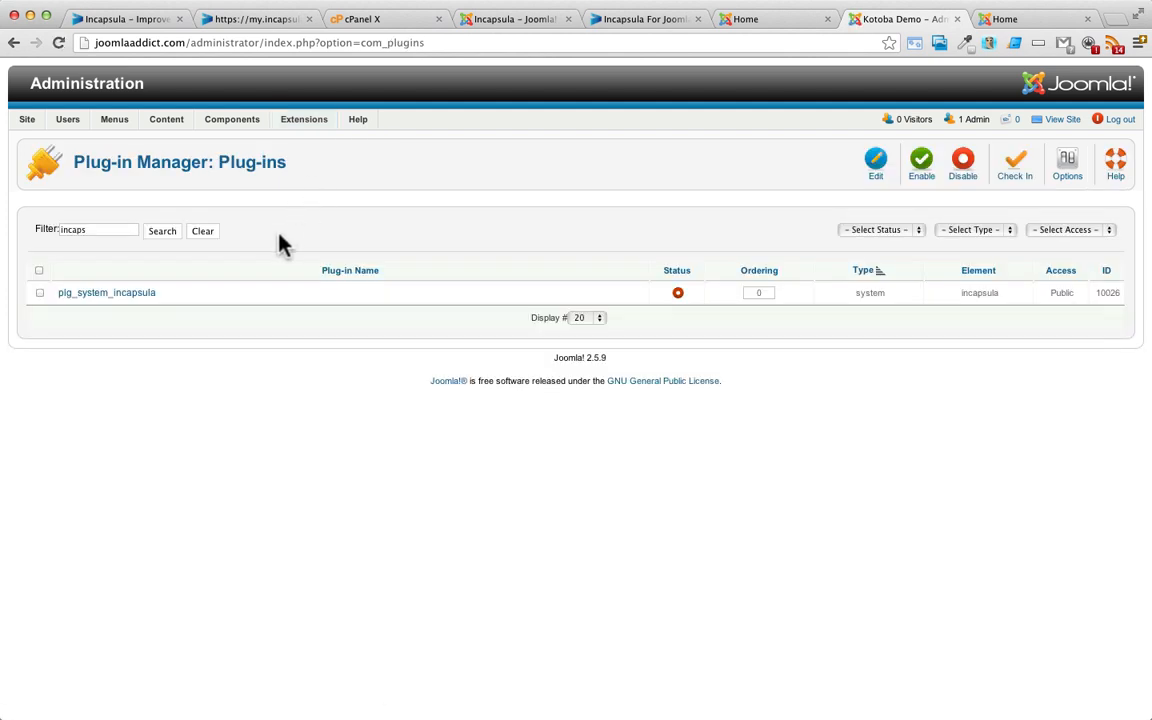
click(95, 231)
click(678, 296)
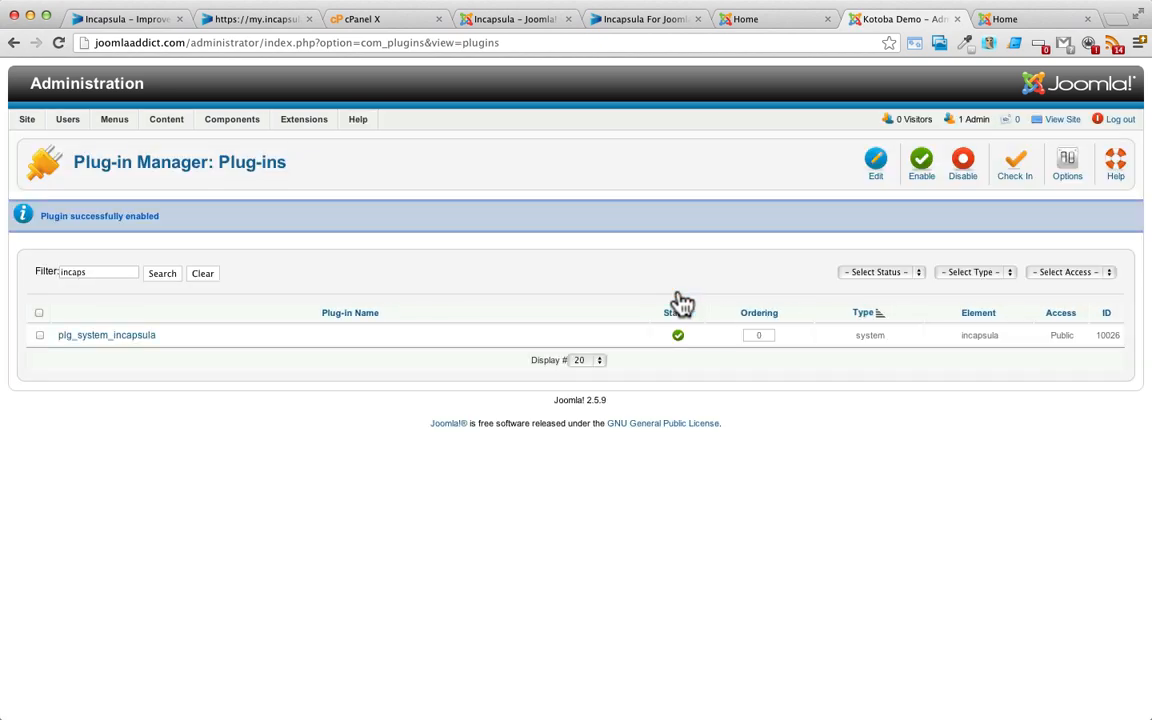
- Return to the Incapsula component and examine its dashboard's traffic, security threats, CDN statistics, events and latest updates
mouse_move(232, 119)
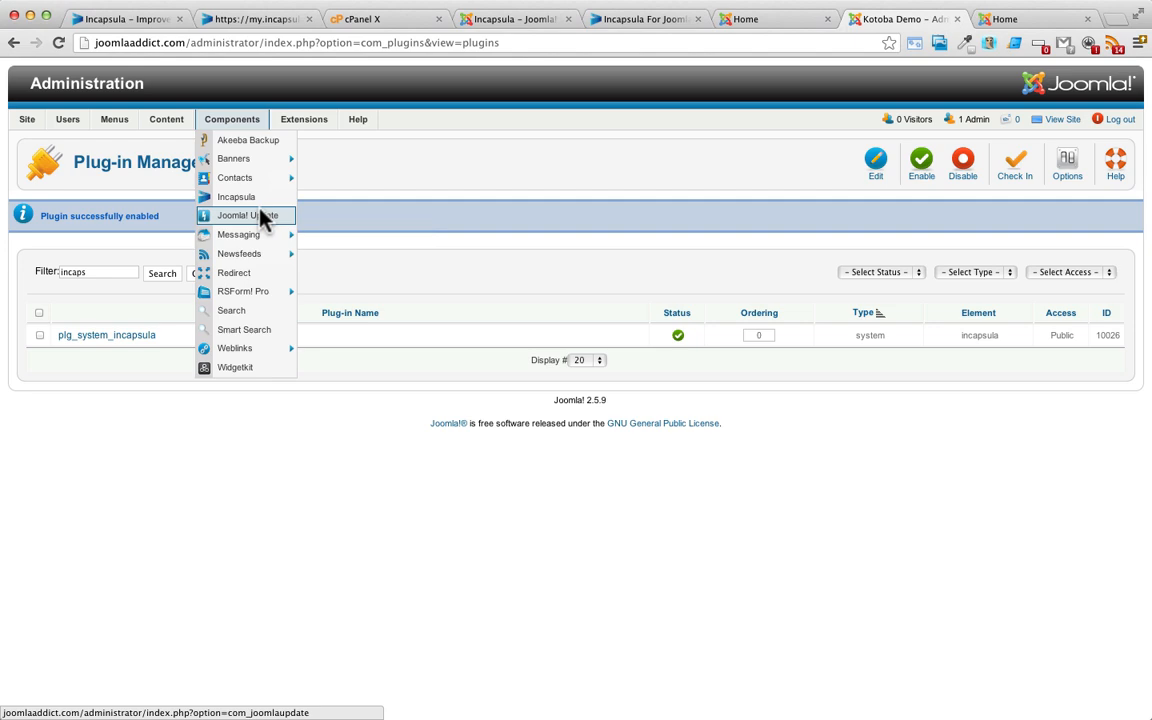
click(262, 199)
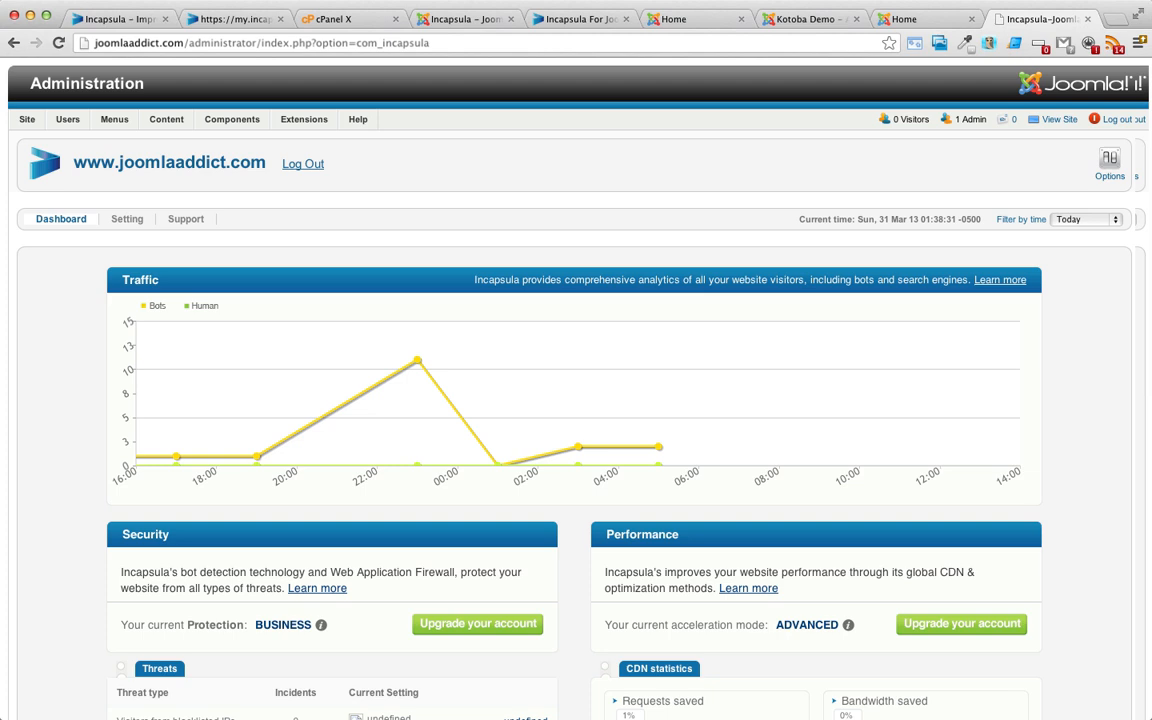
scroll(576, 400, down, 5)
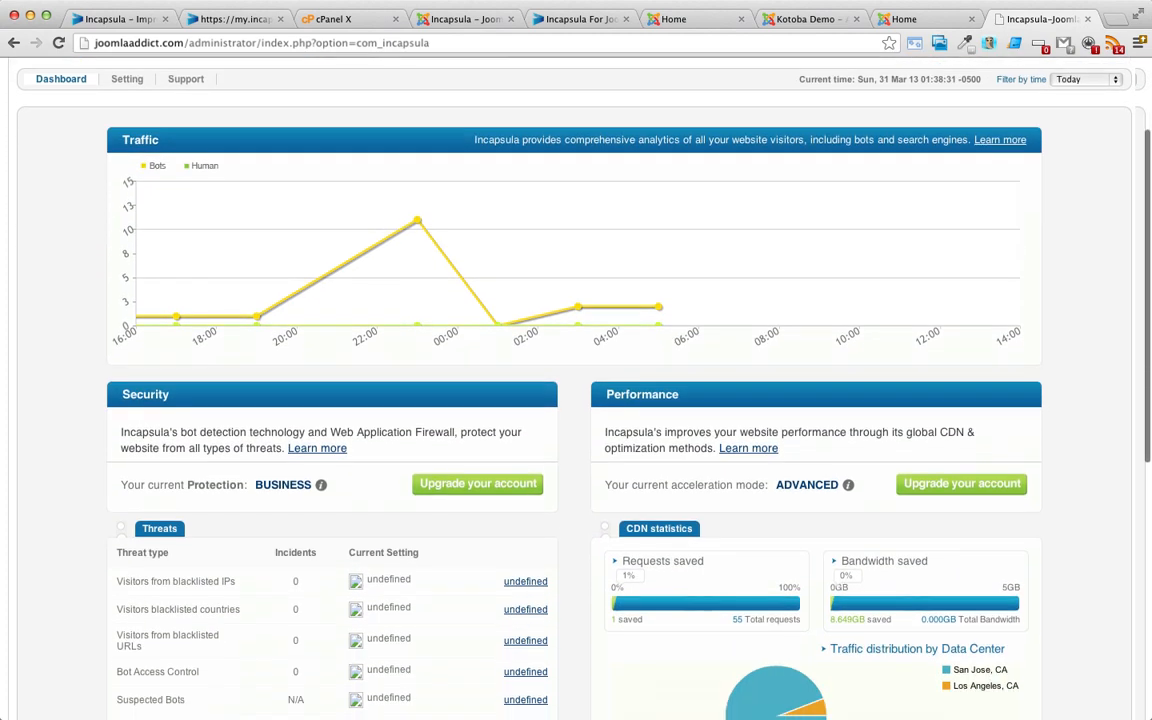
scroll(576, 400, down, 5)
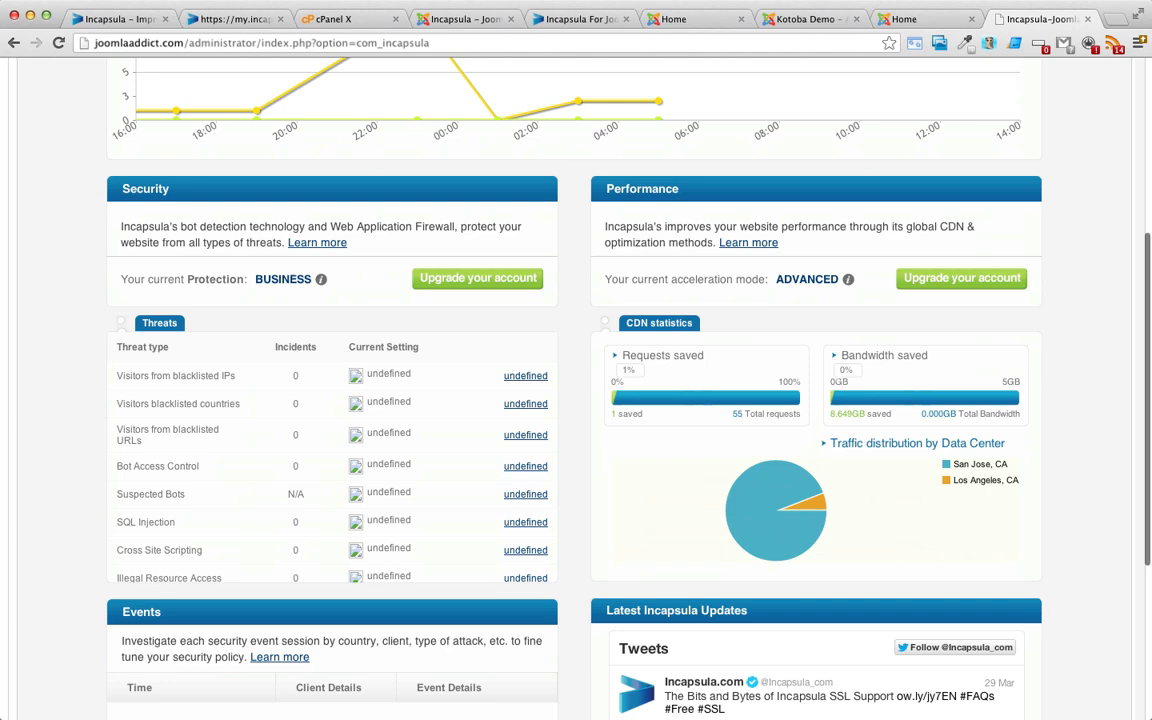
scroll(576, 400, down, 1)
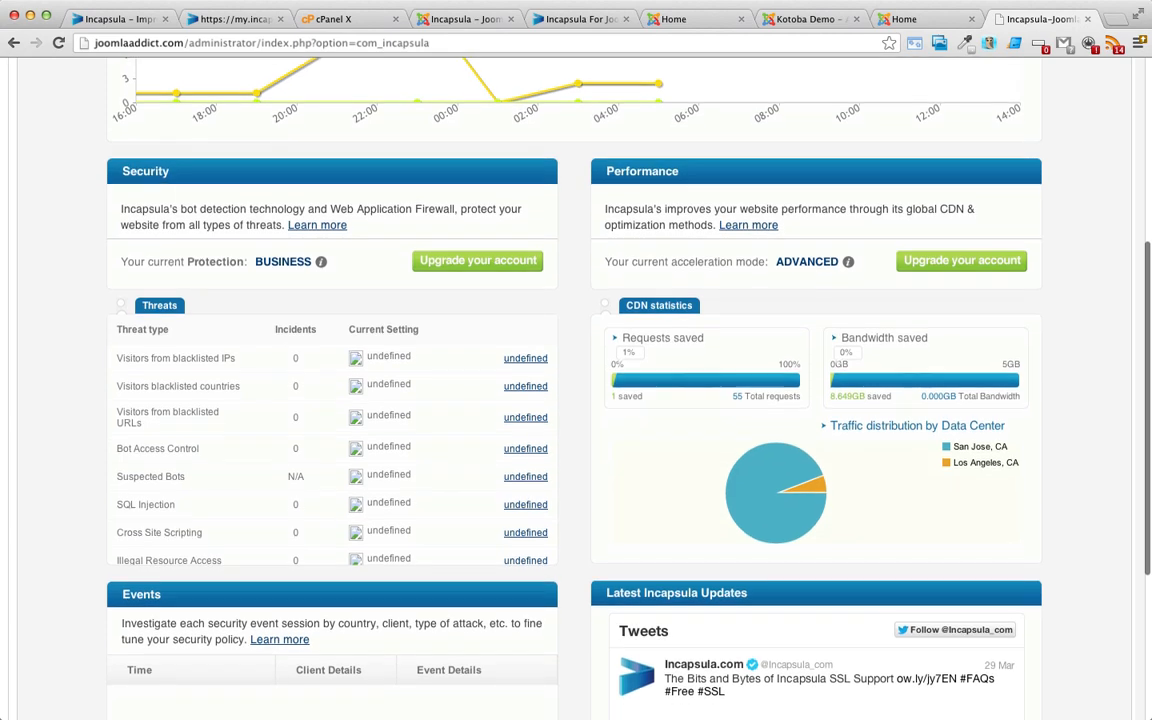
scroll(576, 400, down, 3)
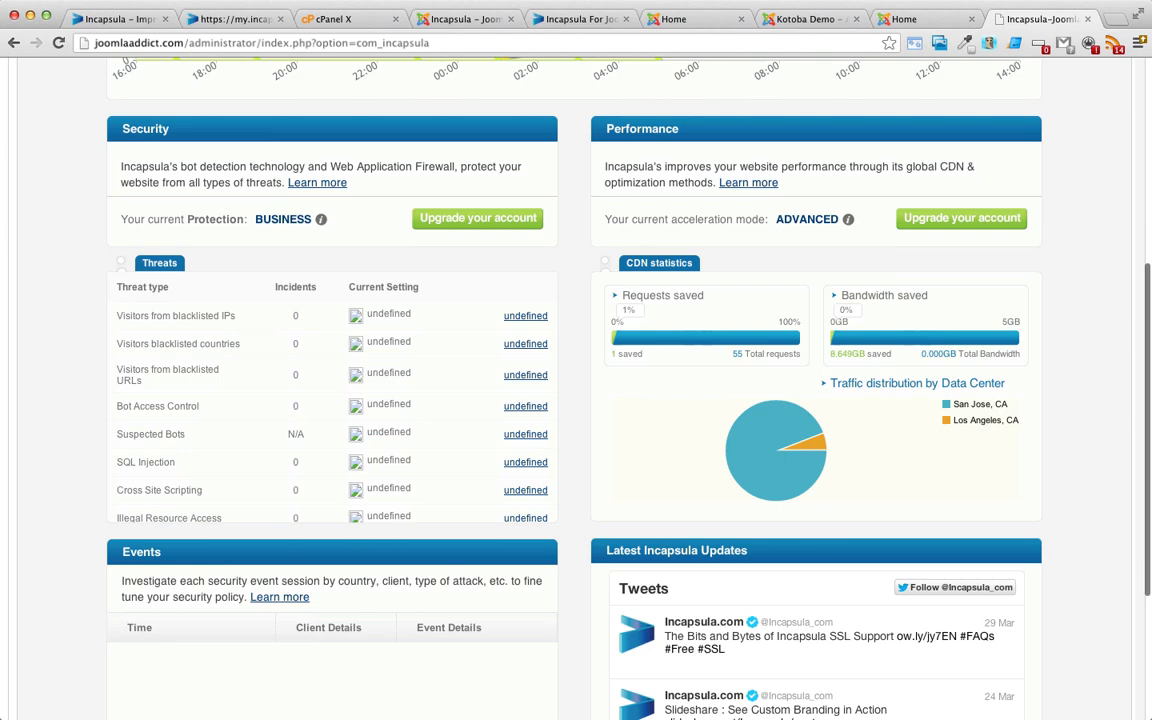
scroll(576, 380, down, 5)
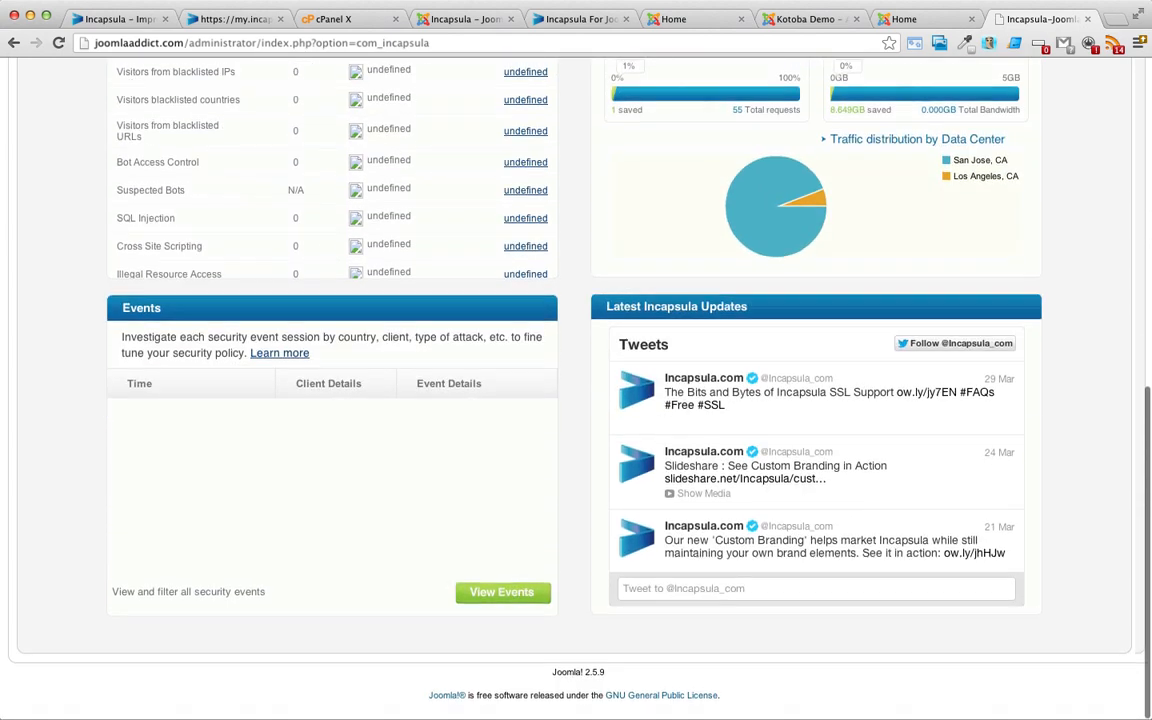
scroll(576, 380, up, 10)
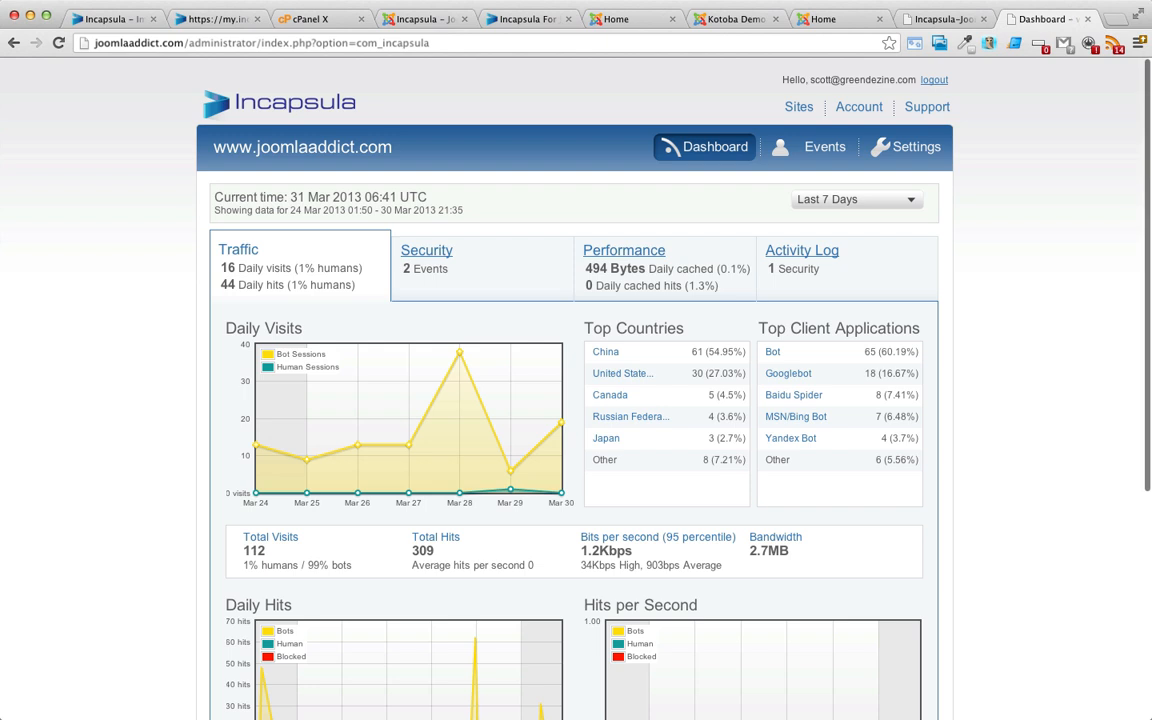
scroll(575, 390, down, 1)
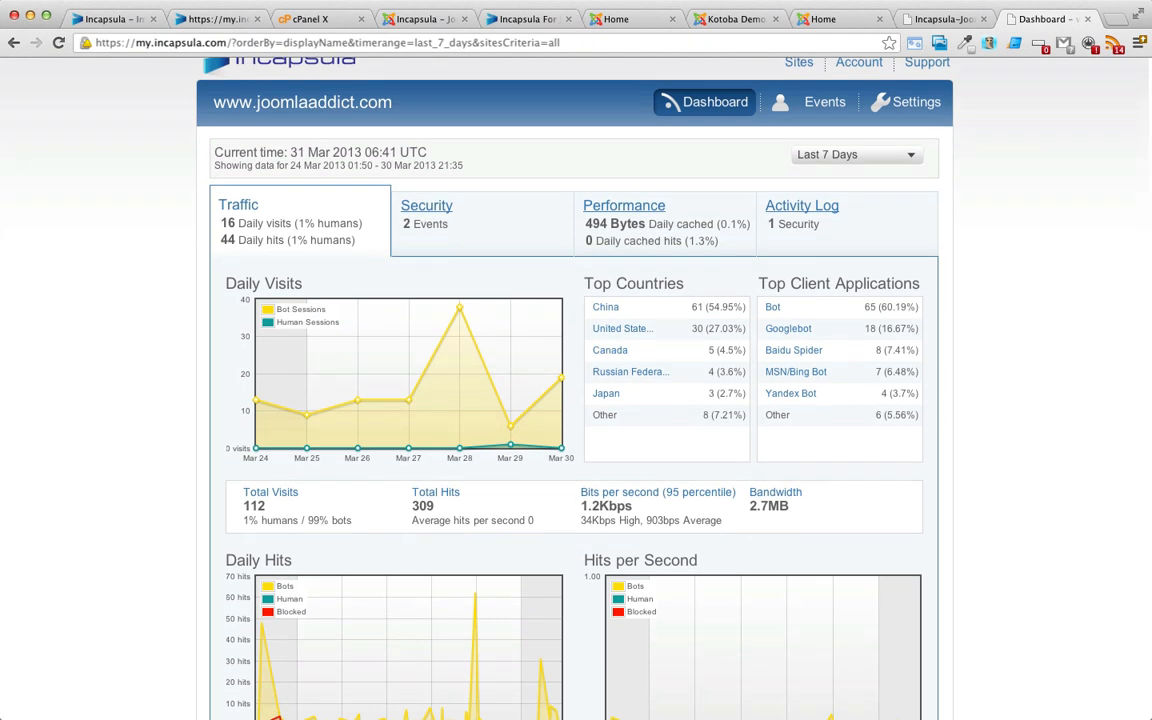
scroll(575, 390, up, 1)
scroll(575, 390, down, 3)
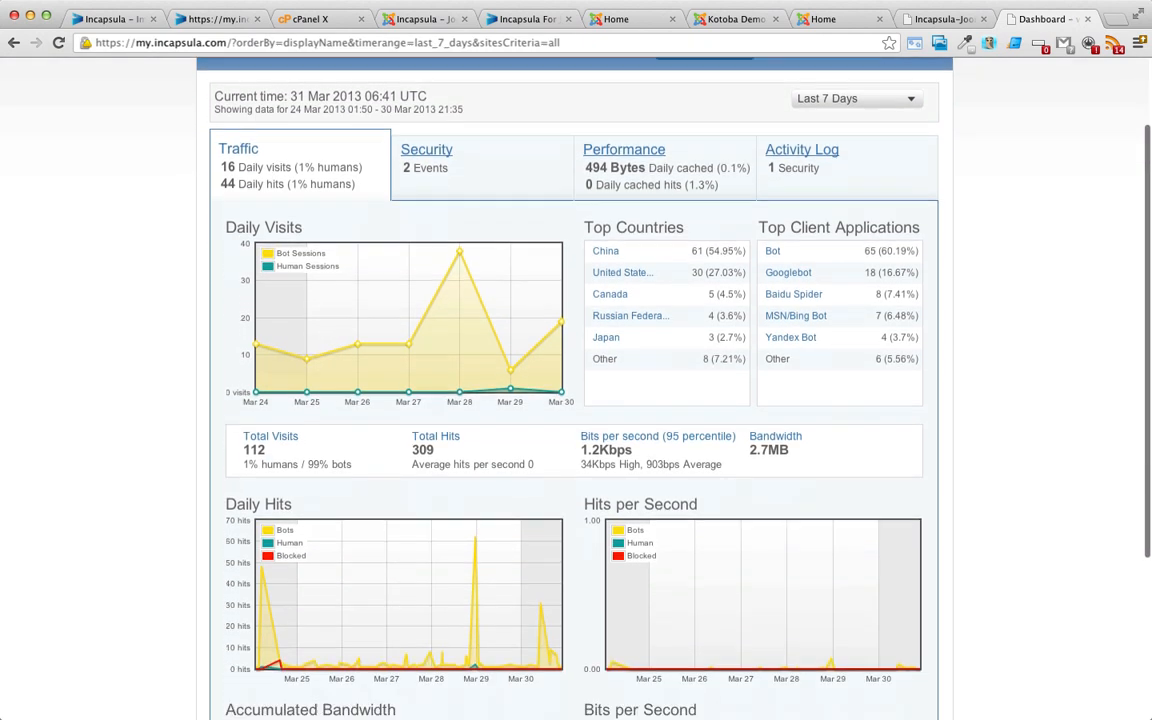
scroll(575, 390, down, 1)
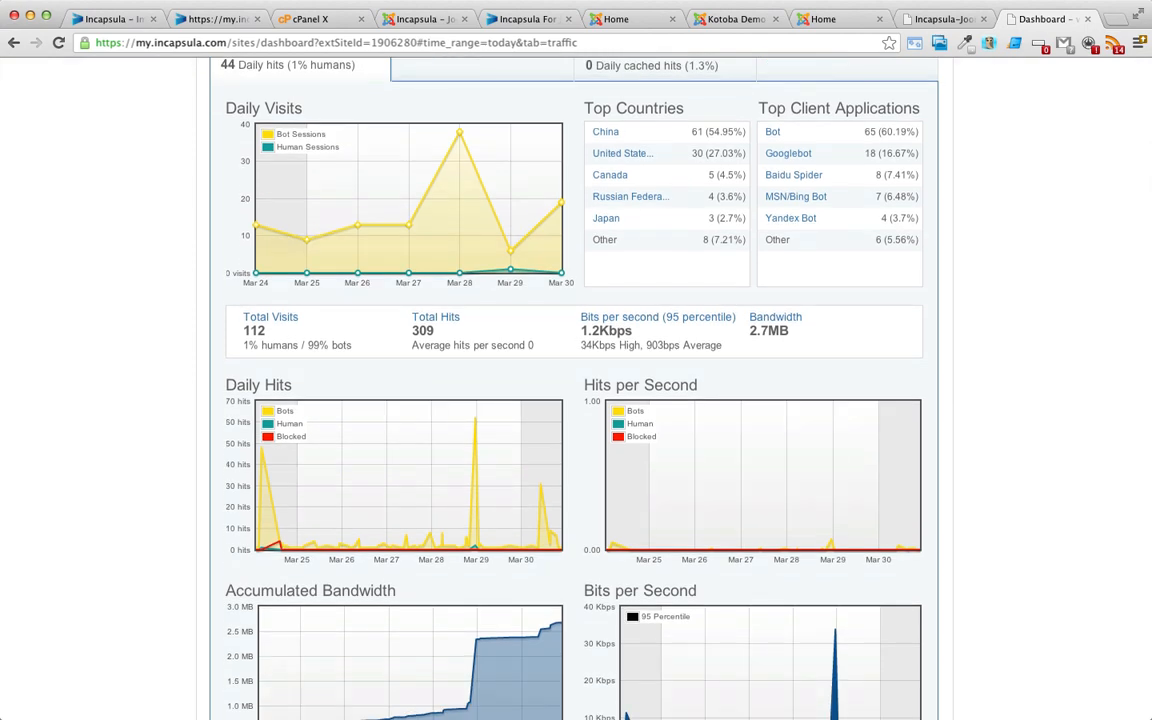
scroll(575, 390, up, 1)
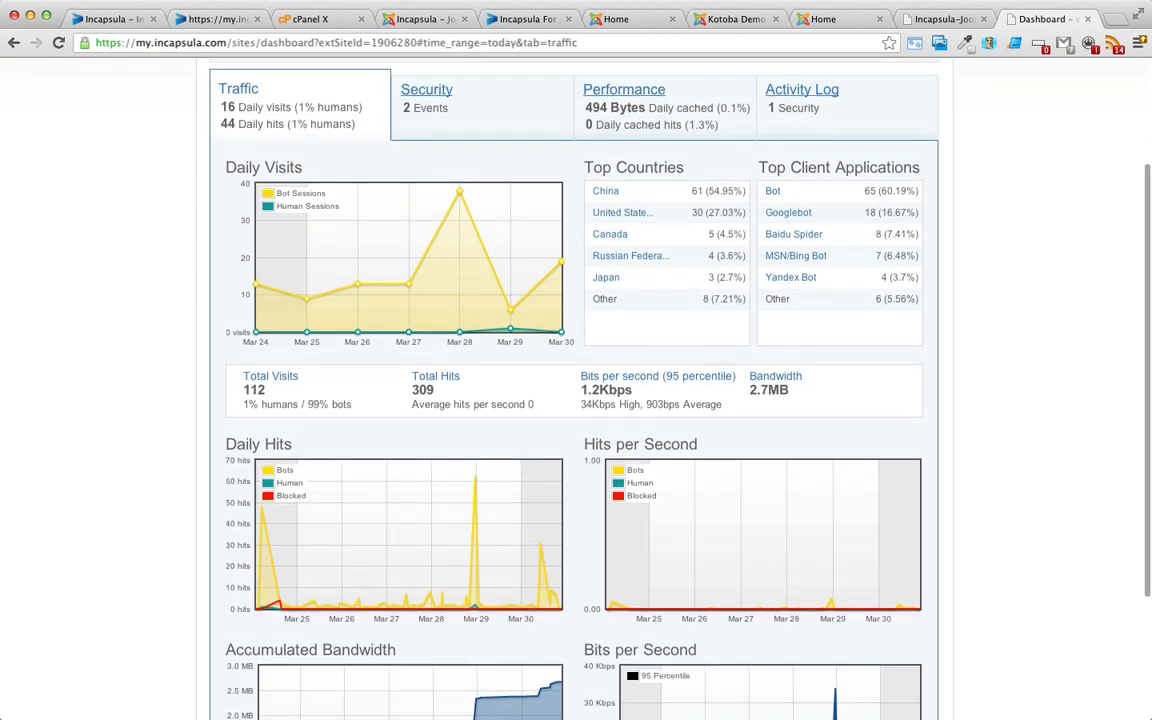
scroll(575, 390, down, 3)
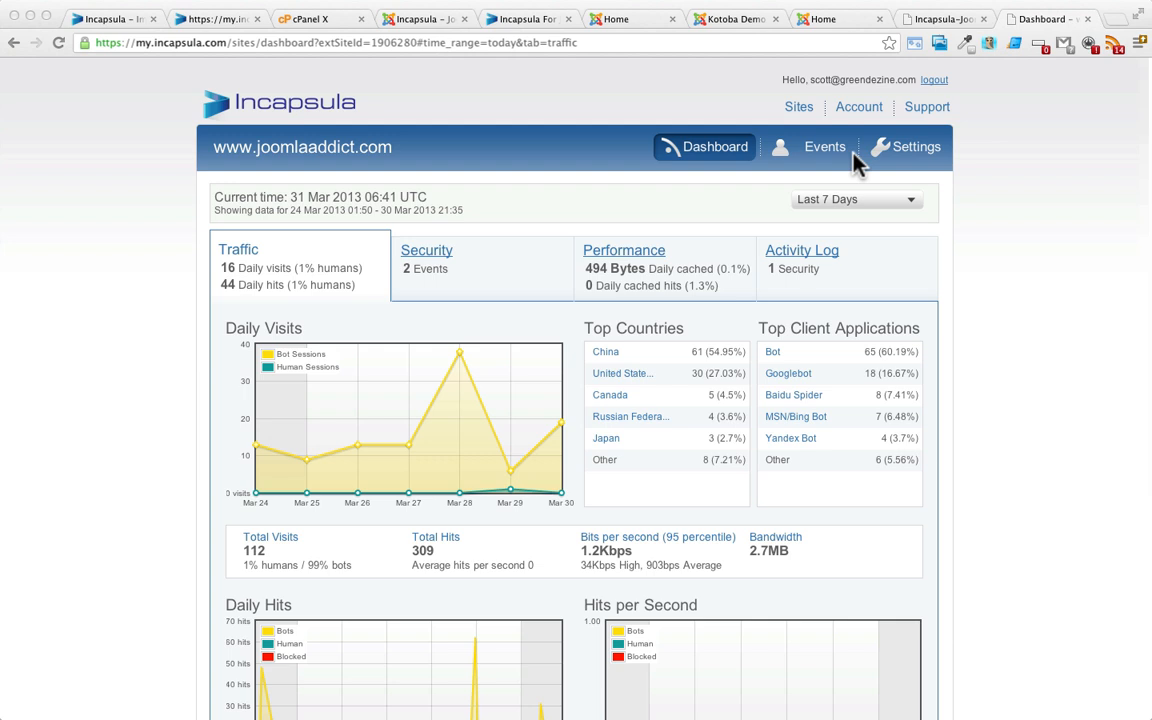
scroll(855, 160, down, 1)
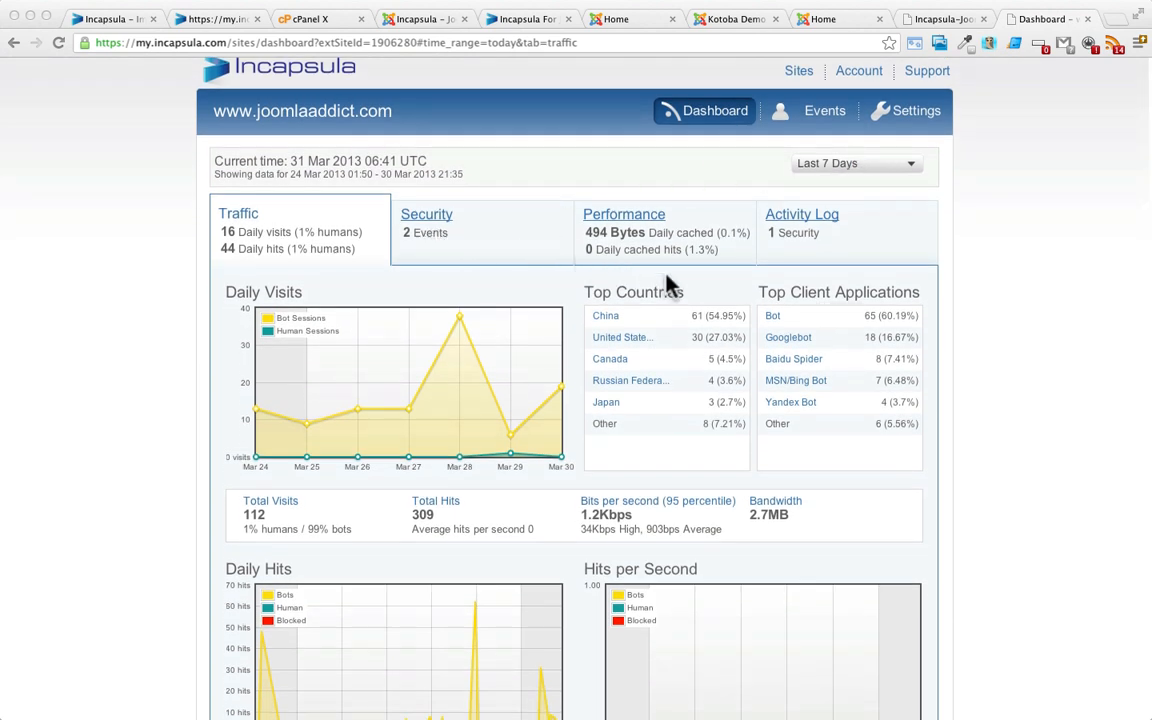
scroll(666, 277, down, 1)
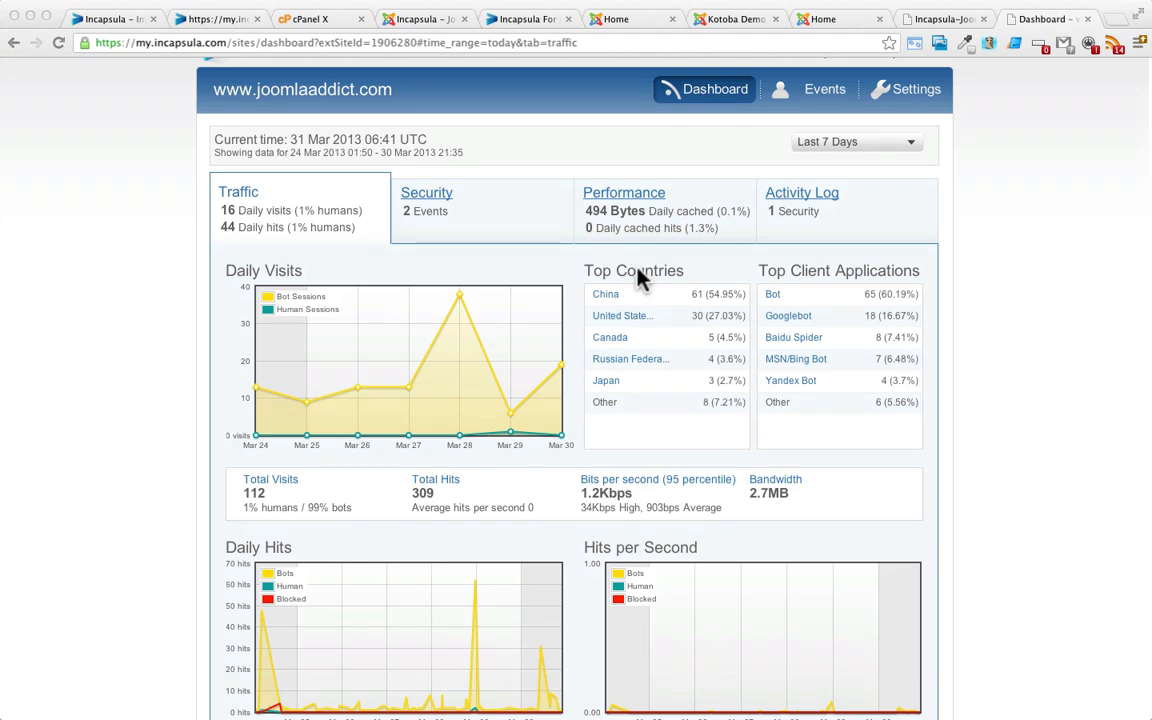
scroll(640, 278, down, 5)
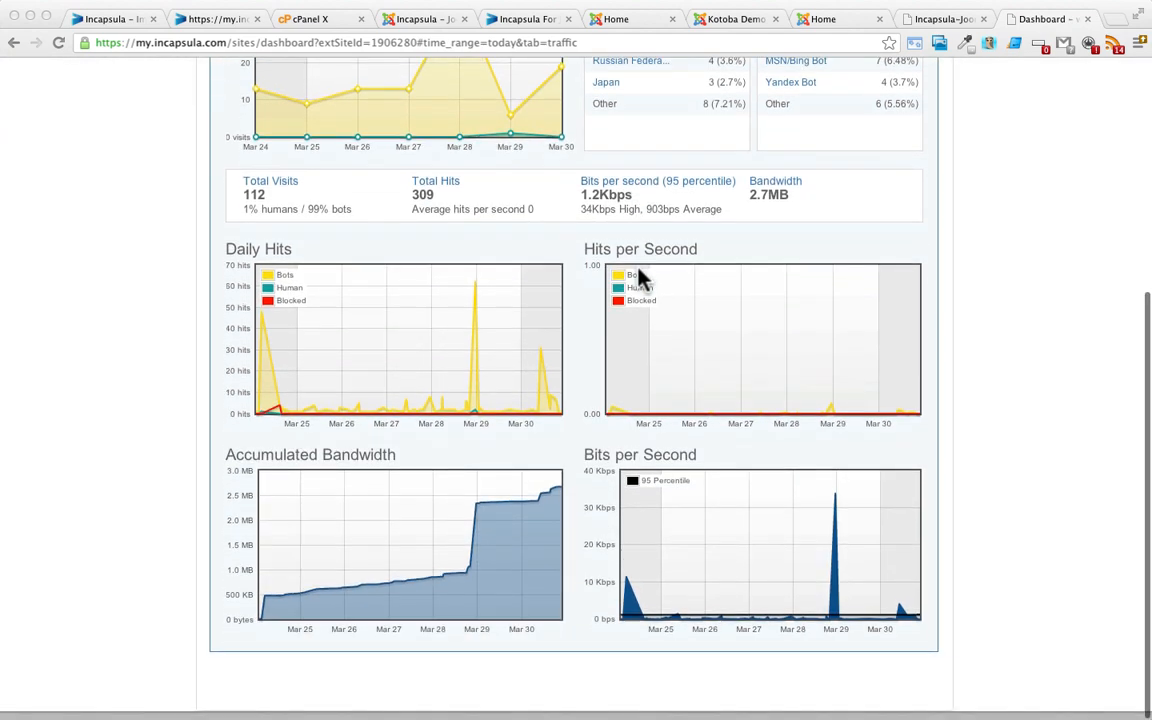
scroll(640, 278, up, 6)
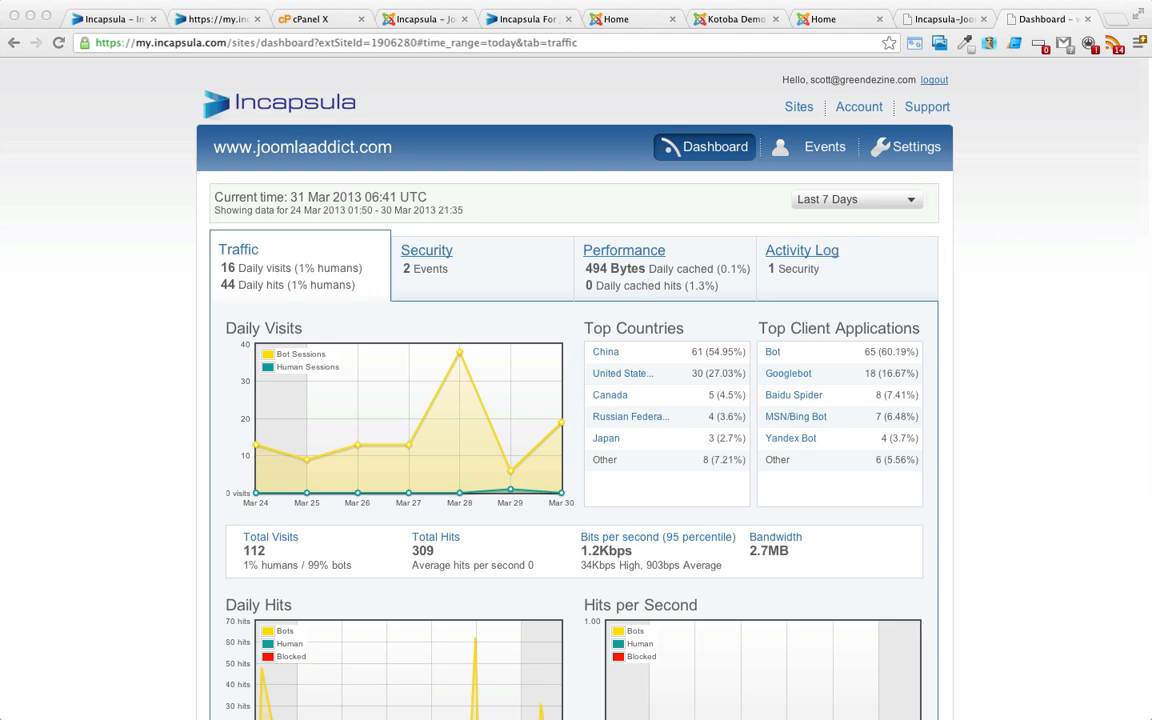
key(super+Tab)
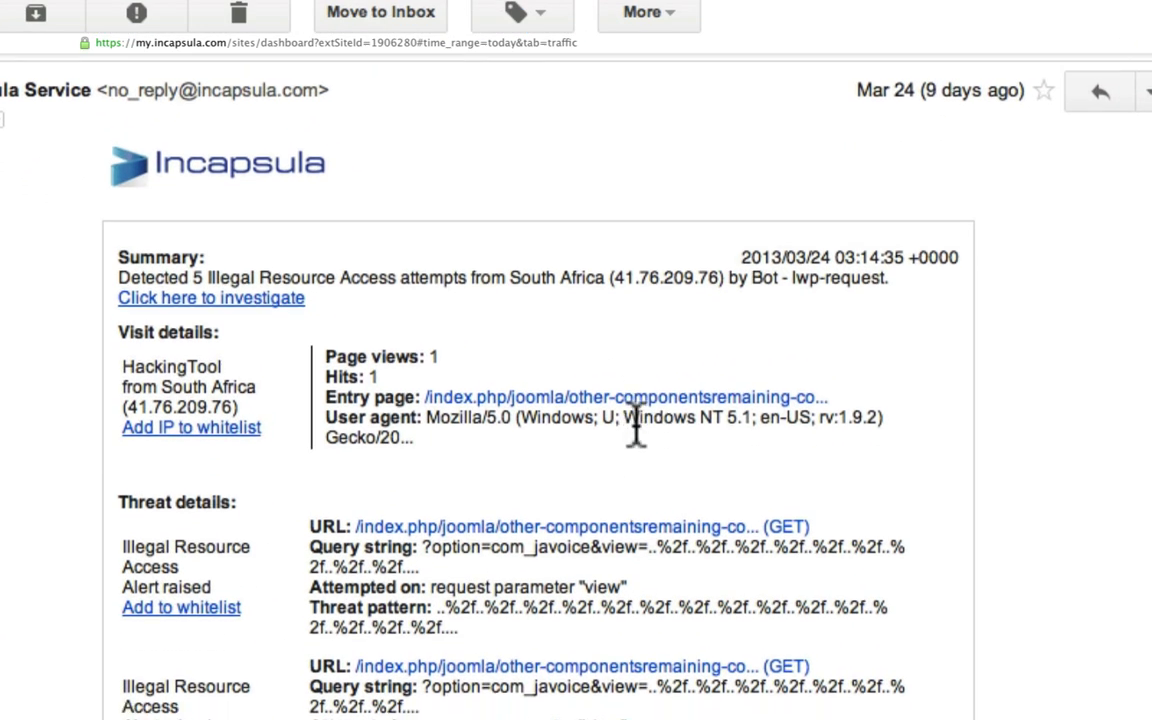
scroll(636, 430, down, 1)
scroll(636, 430, up, 3)
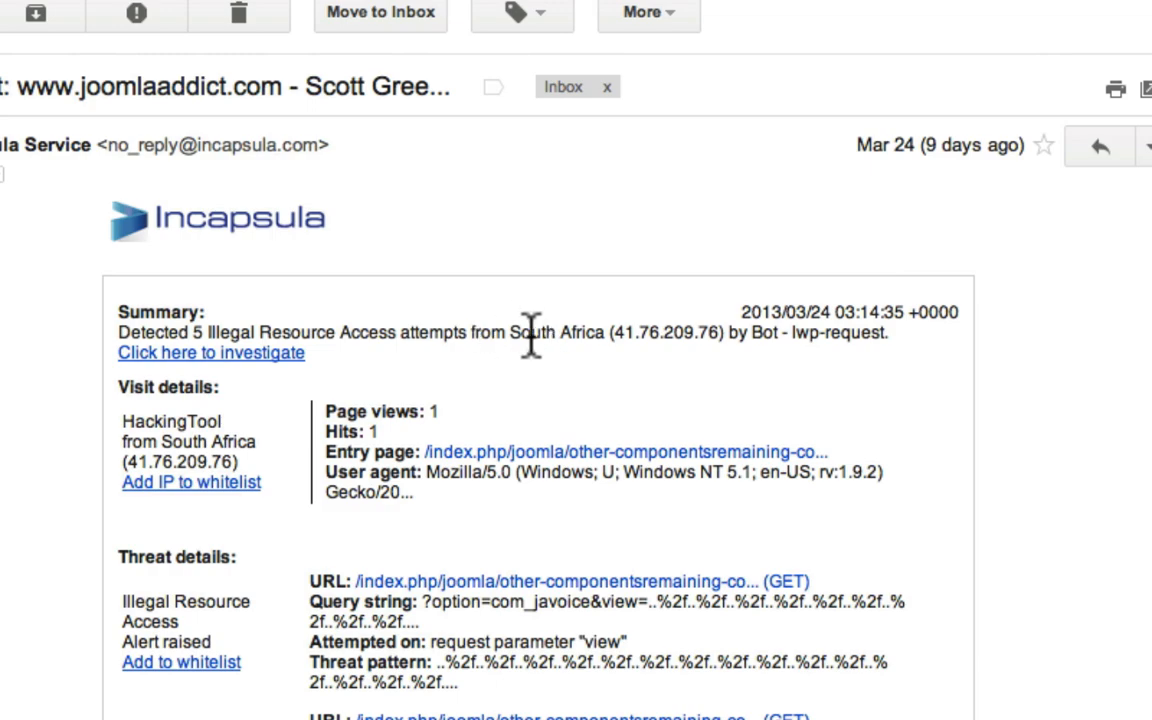
scroll(530, 335, down, 15)
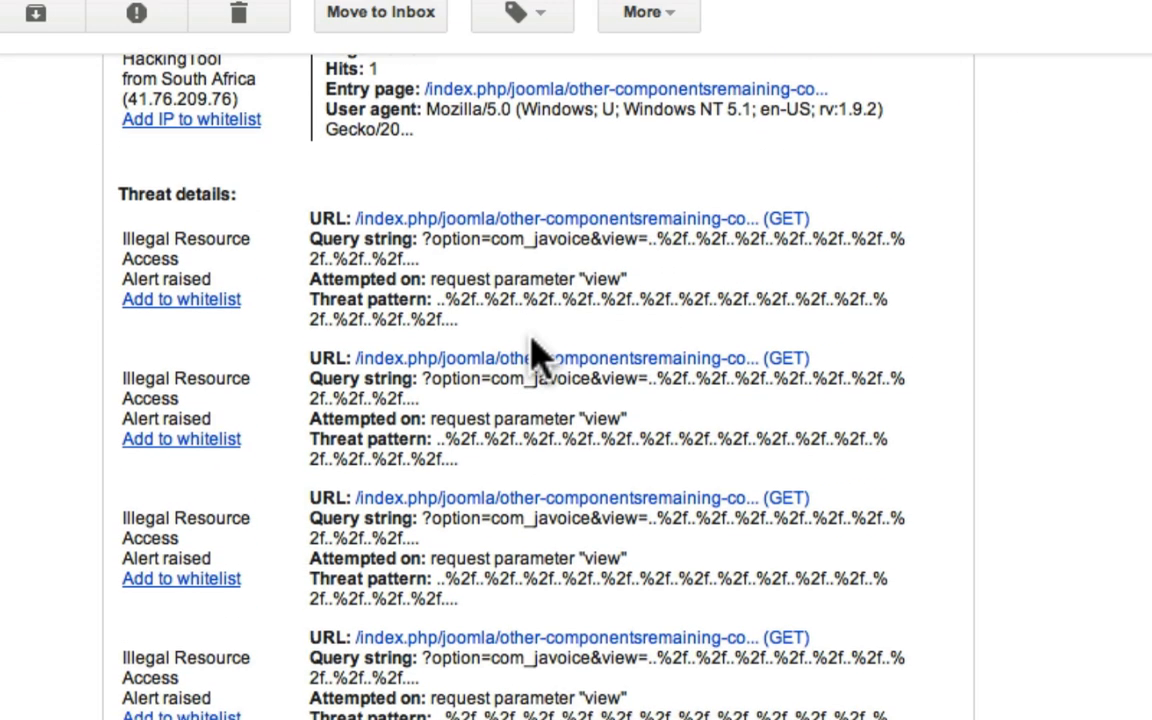
scroll(533, 340, down, 3)
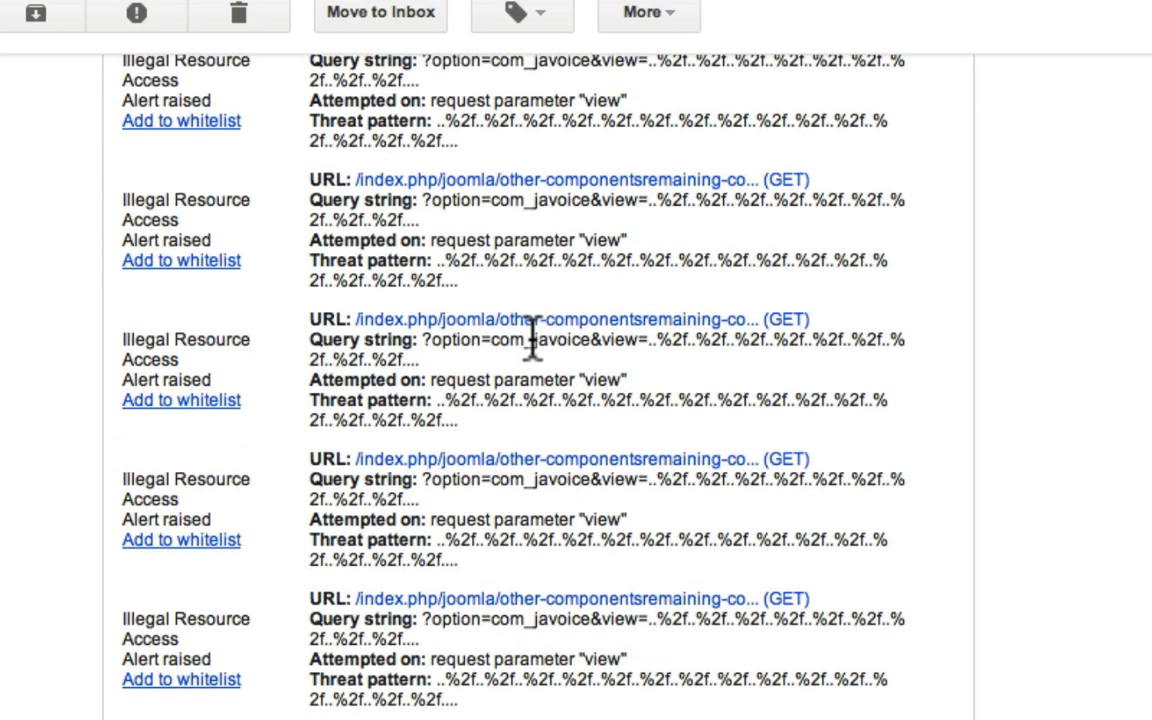
scroll(530, 338, up, 15)
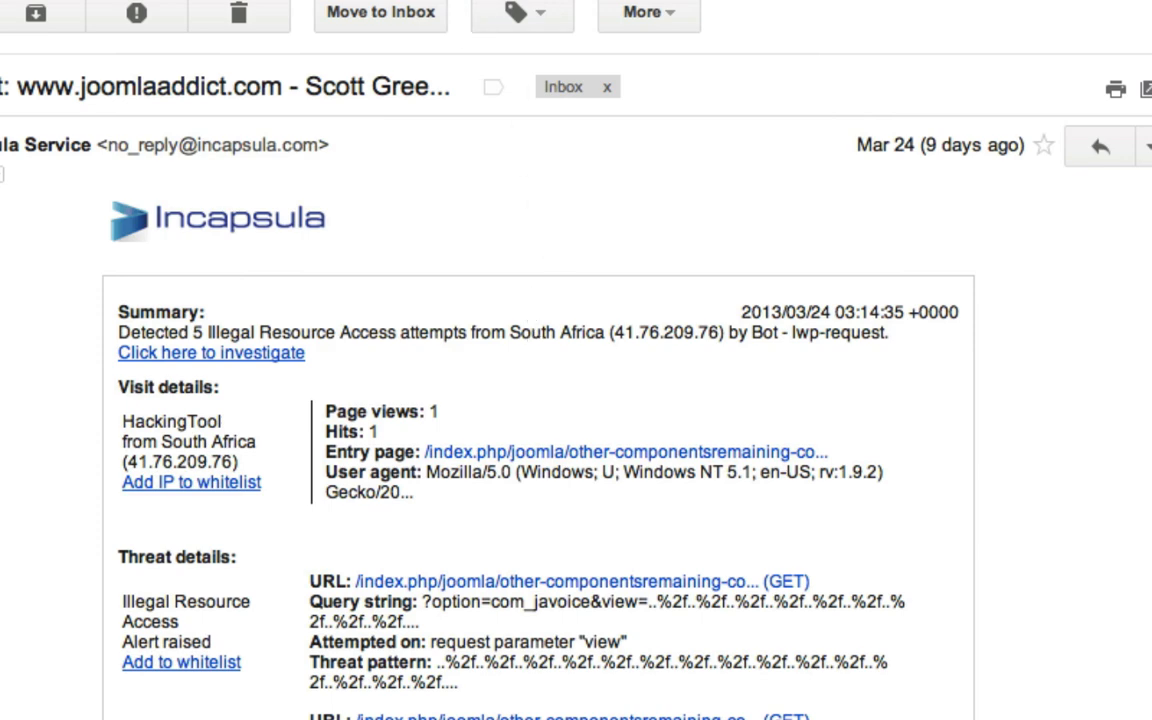